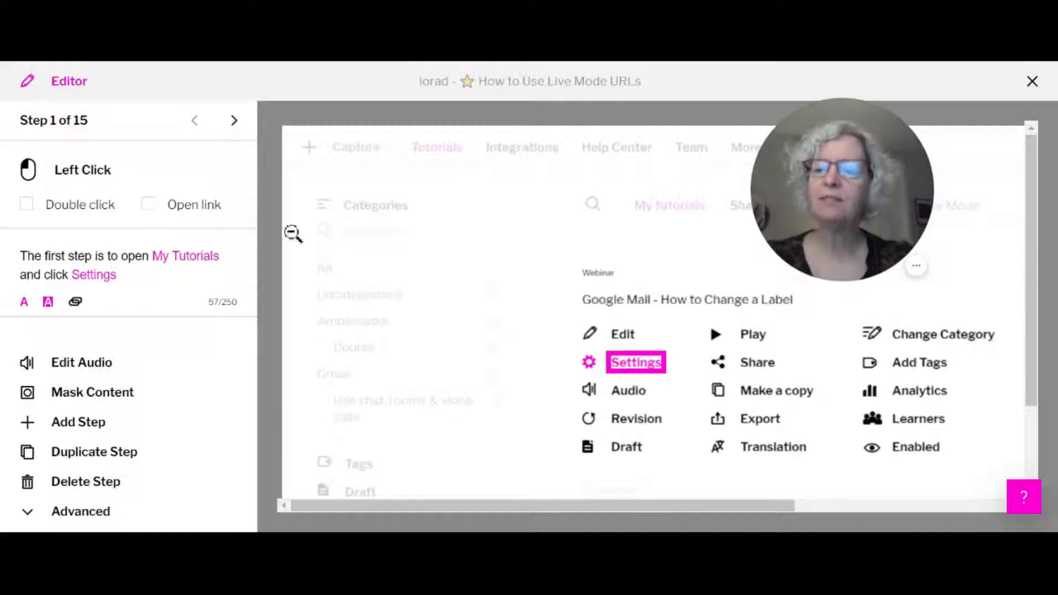
# Open the tutorial's finishing settings and review whether Live is enabled under Advanced Modes
pyautogui.scroll(-2, 153, 466)
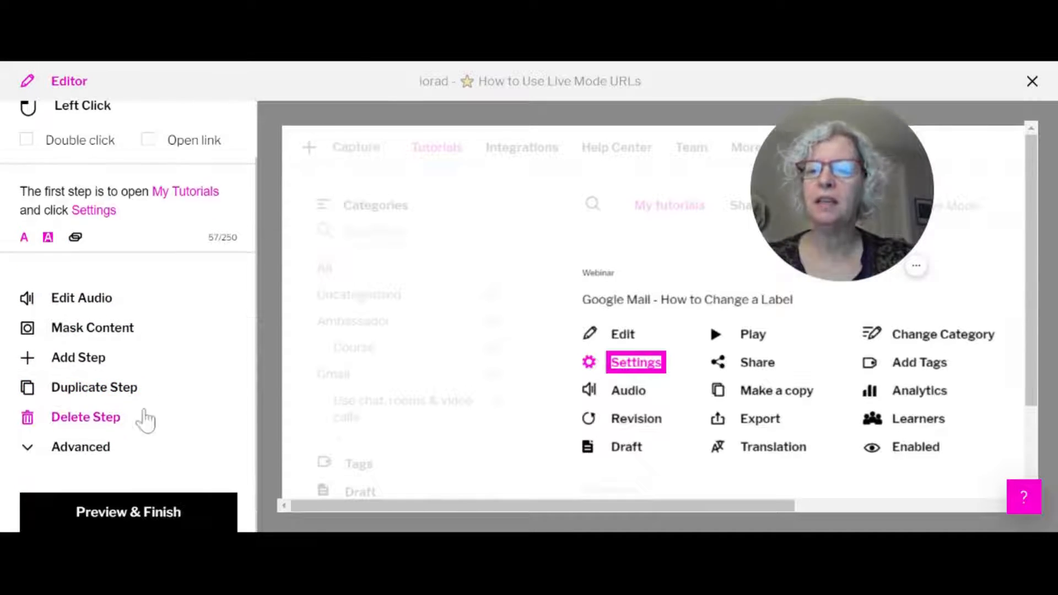
pyautogui.click(161, 515)
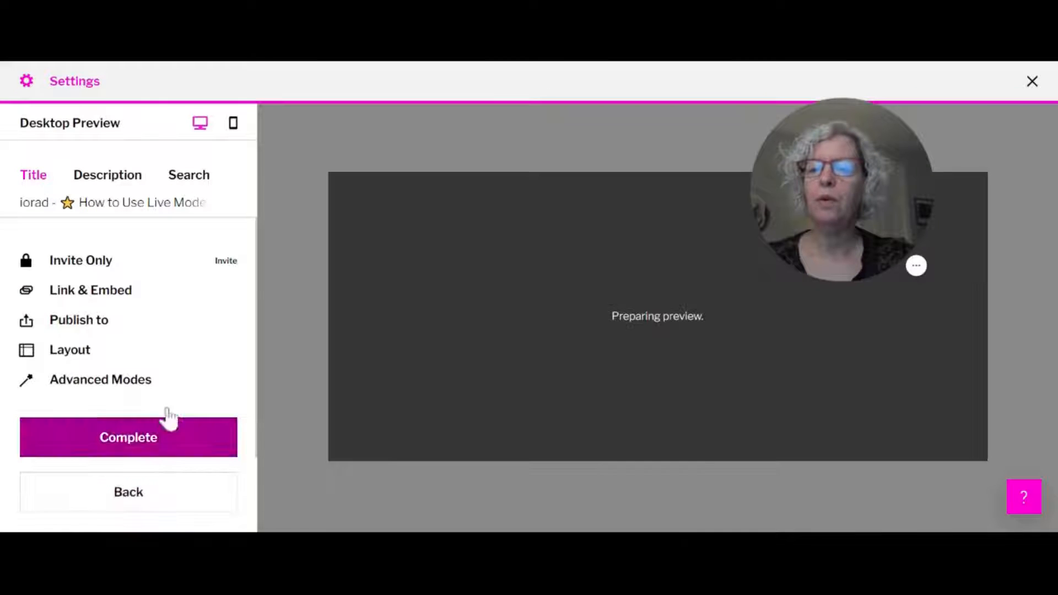
pyautogui.scroll(-2, 152, 383)
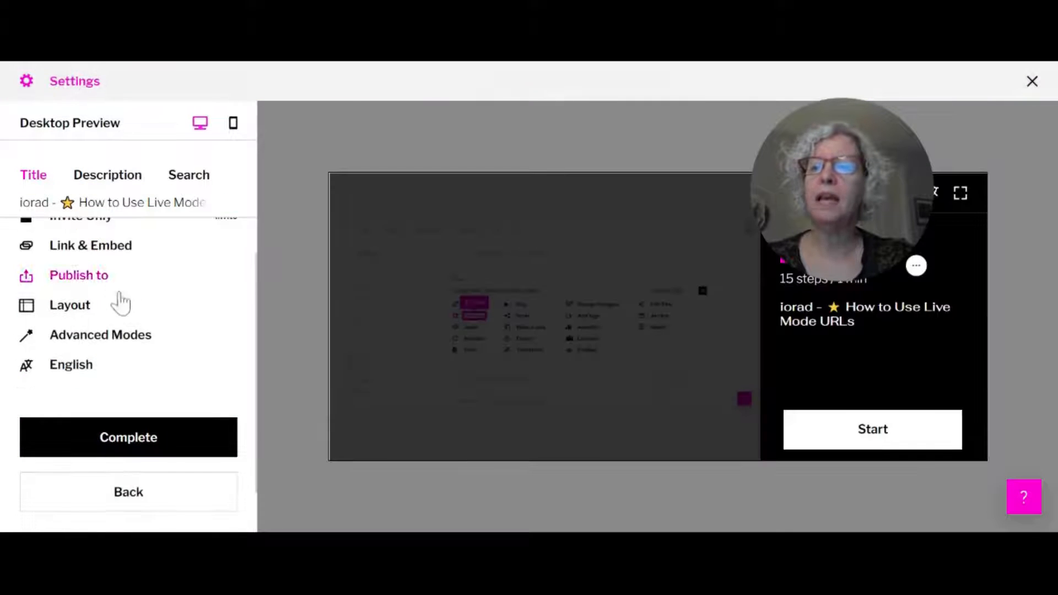
pyautogui.scroll(1, 132, 309)
pyautogui.scroll(-1, 105, 345)
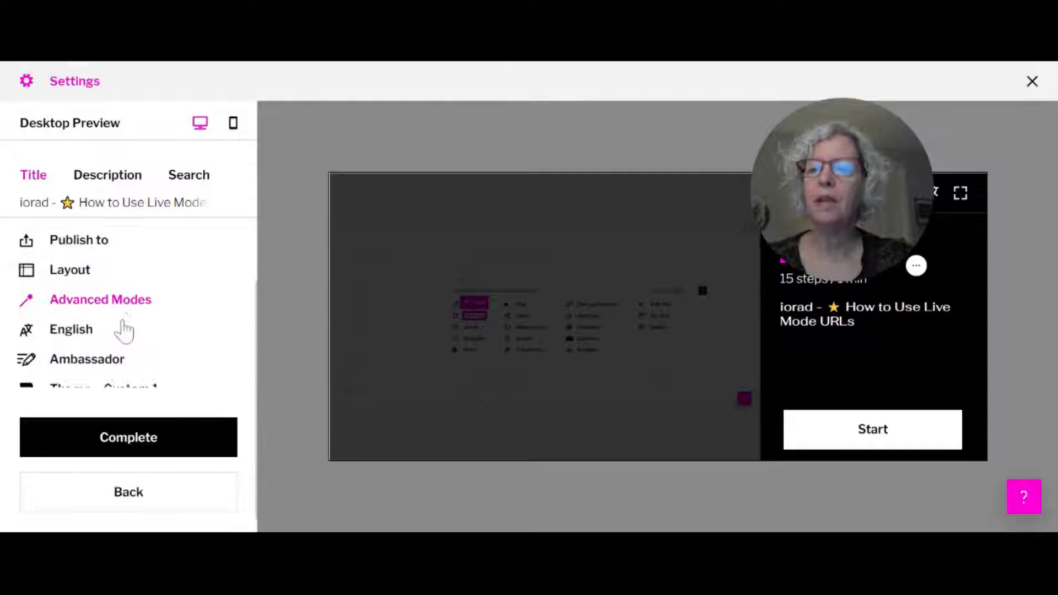
pyautogui.click(131, 302)
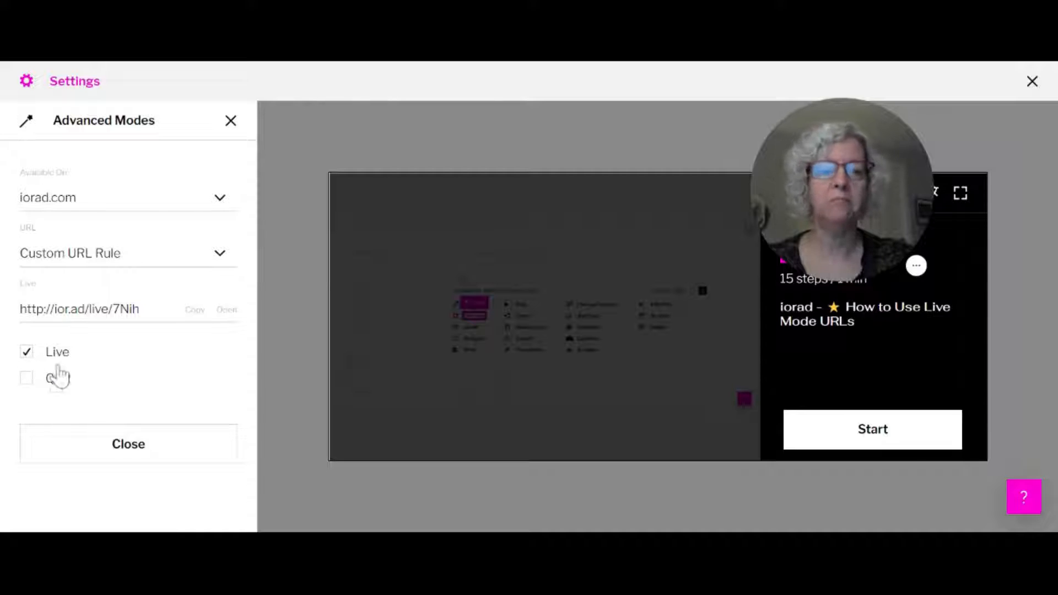
pyautogui.click(130, 453)
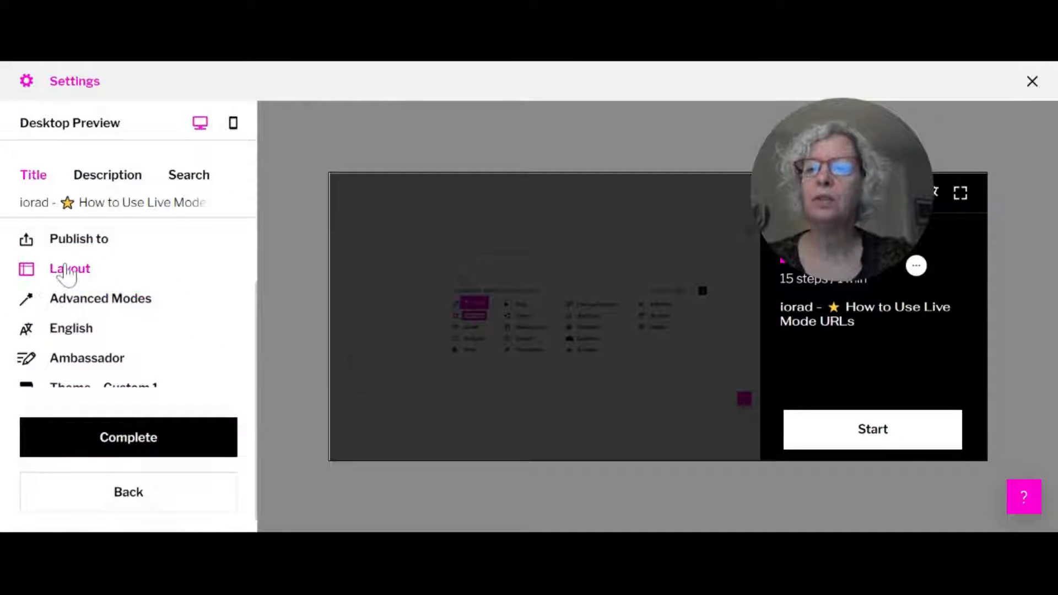
# Turn the Do it mode off and back on in the Direct Player's layout visibility options
pyautogui.click(71, 274)
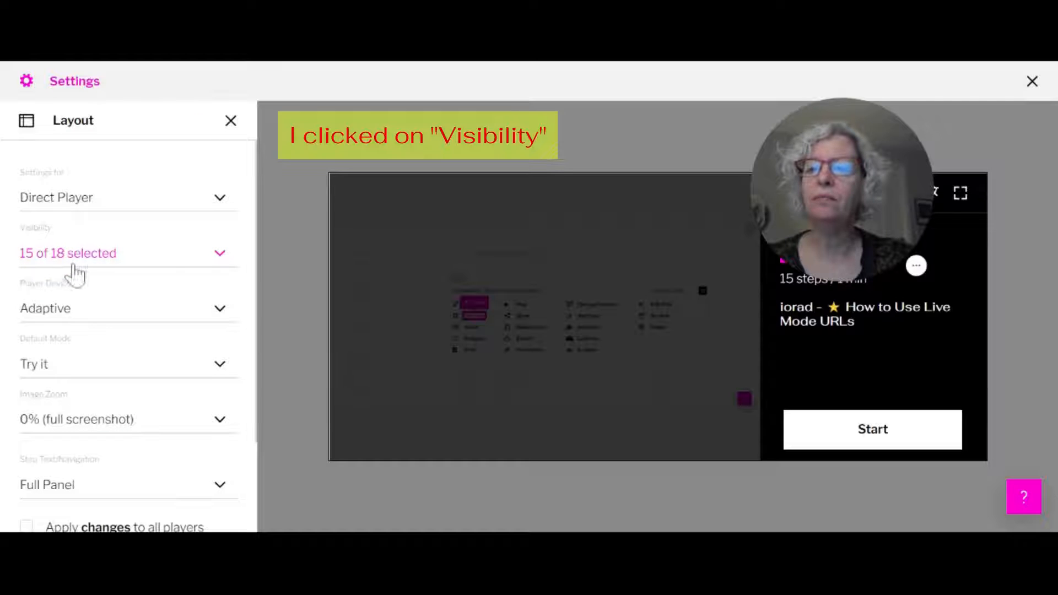
pyautogui.click(217, 270)
pyautogui.scroll(-3, 182, 331)
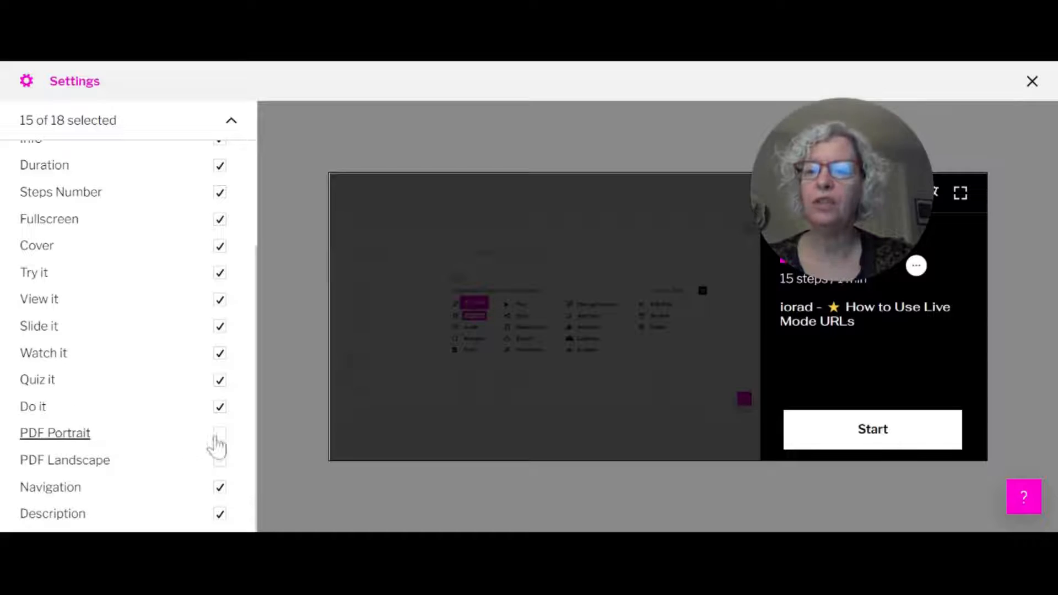
pyautogui.click(220, 409)
pyautogui.scroll(-3, 99, 432)
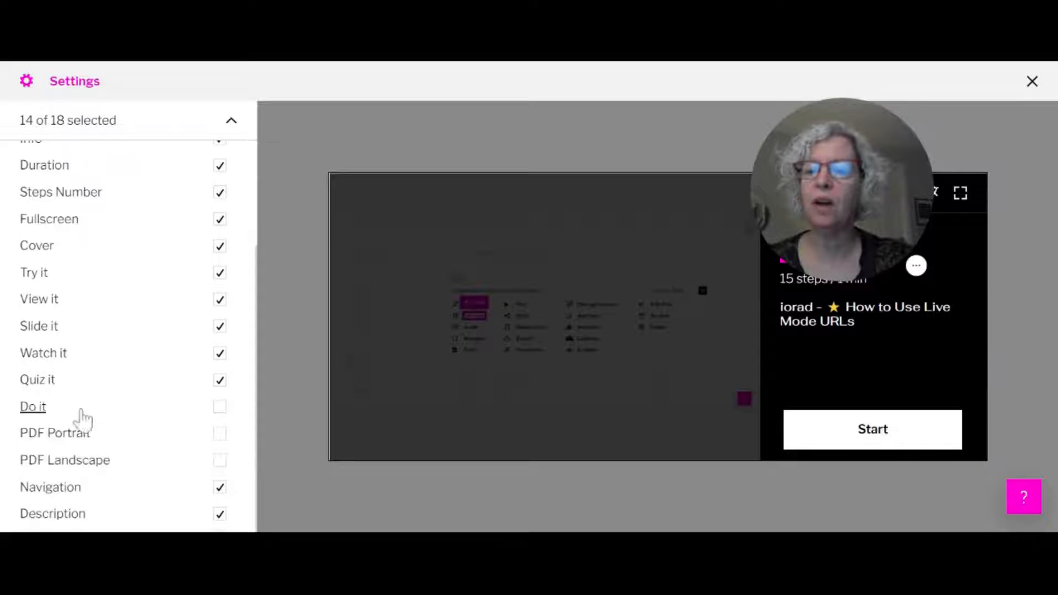
pyautogui.click(220, 411)
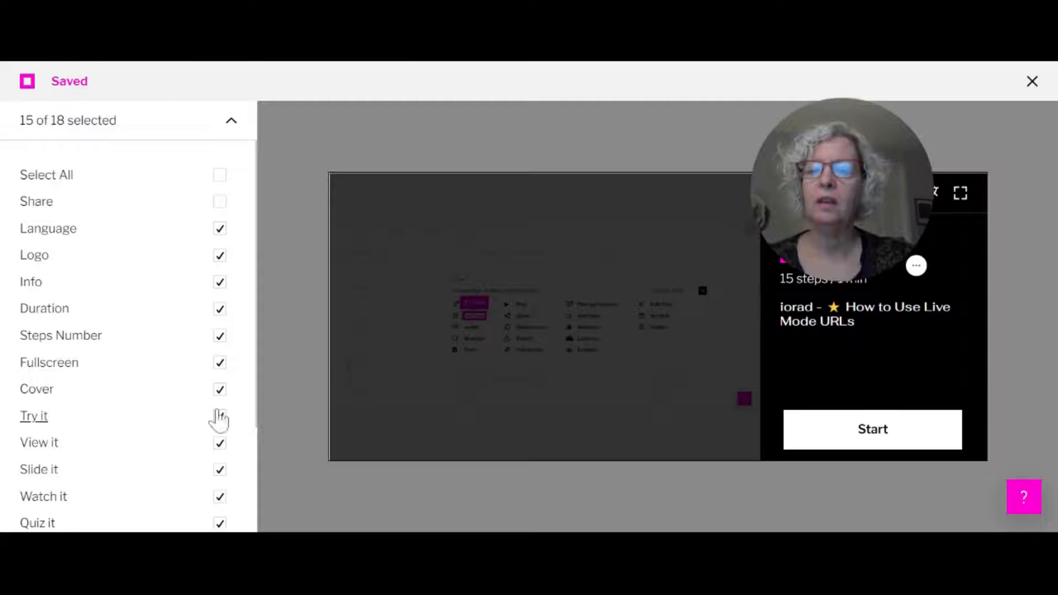
# Review the remaining visibility and layout options for the Direct Player, and close the Layout settings
pyautogui.scroll(-3, 66, 397)
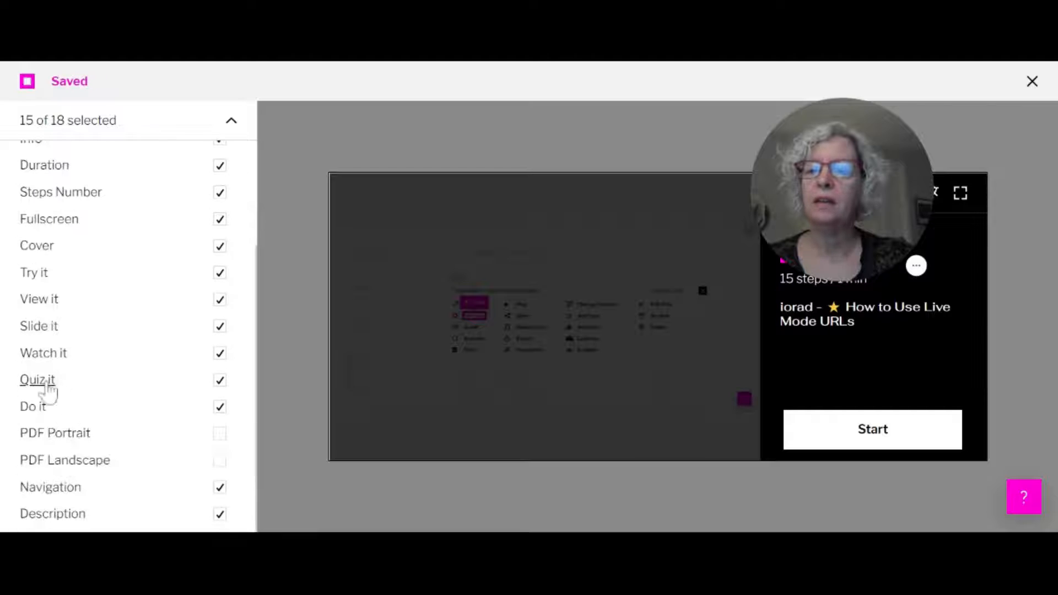
pyautogui.scroll(3, 170, 198)
pyautogui.click(233, 126)
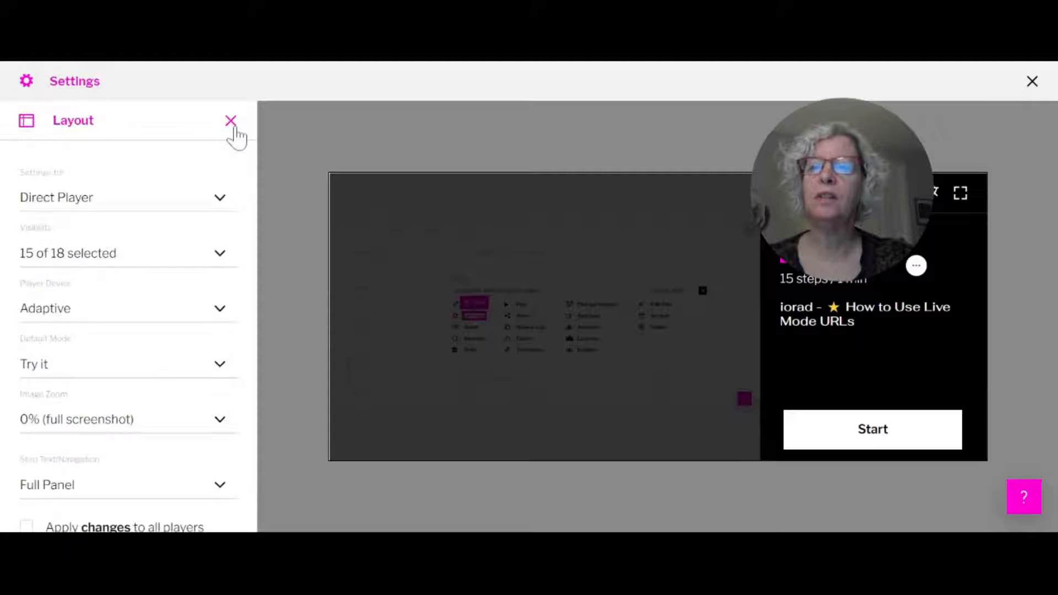
pyautogui.scroll(-3, 147, 312)
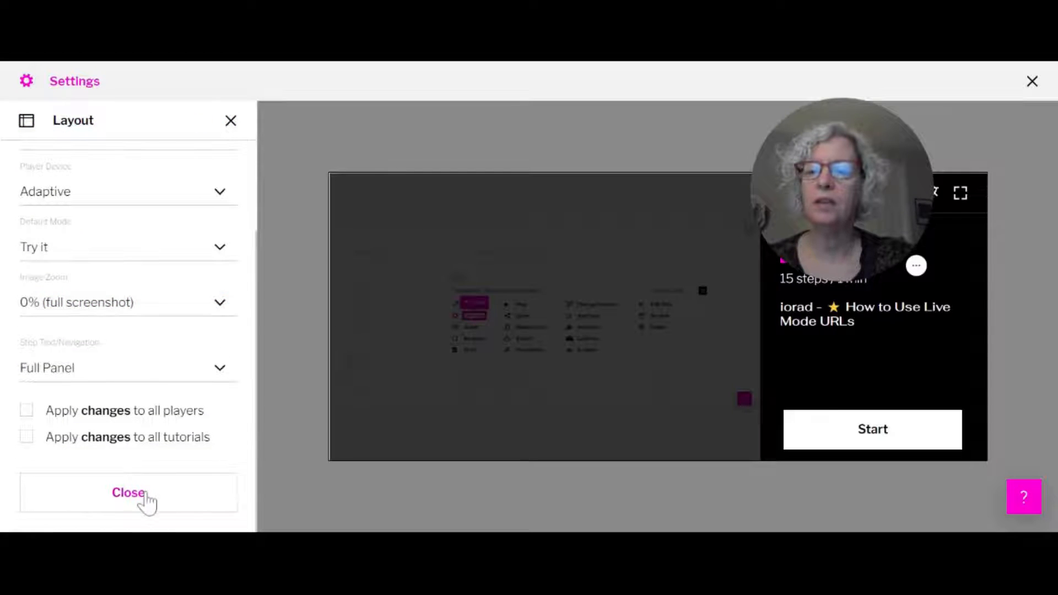
pyautogui.click(144, 497)
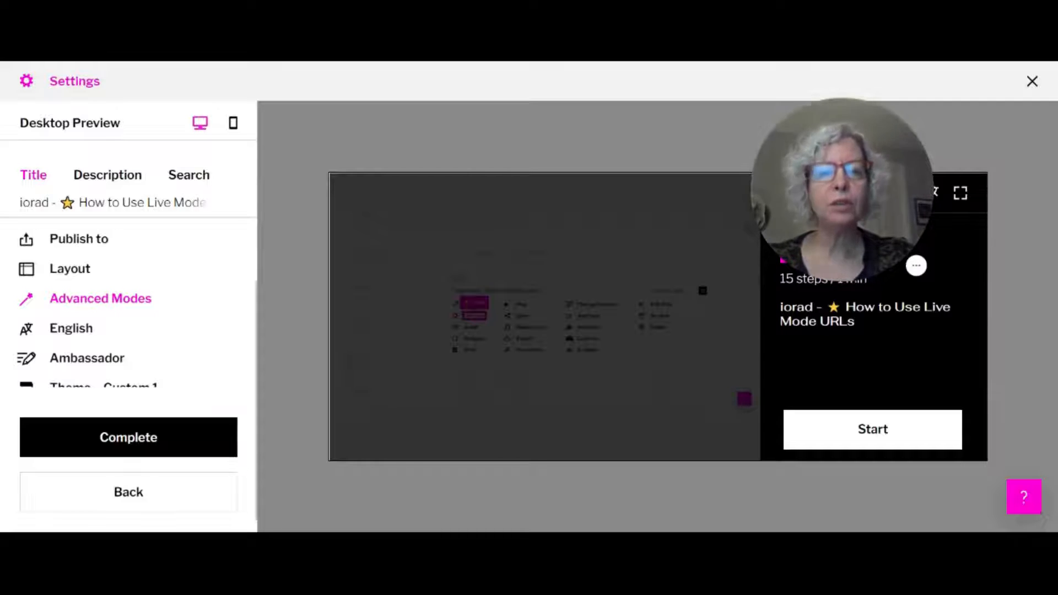
# Return to the tutorial's step editor and display the advanced step options
pyautogui.click(188, 510)
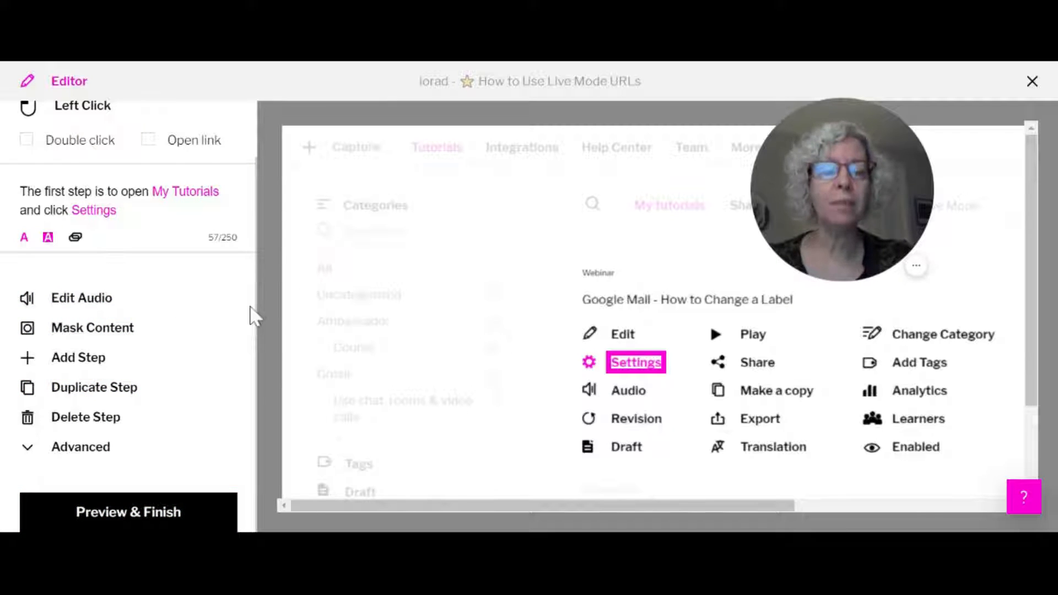
pyautogui.scroll(2, 116, 187)
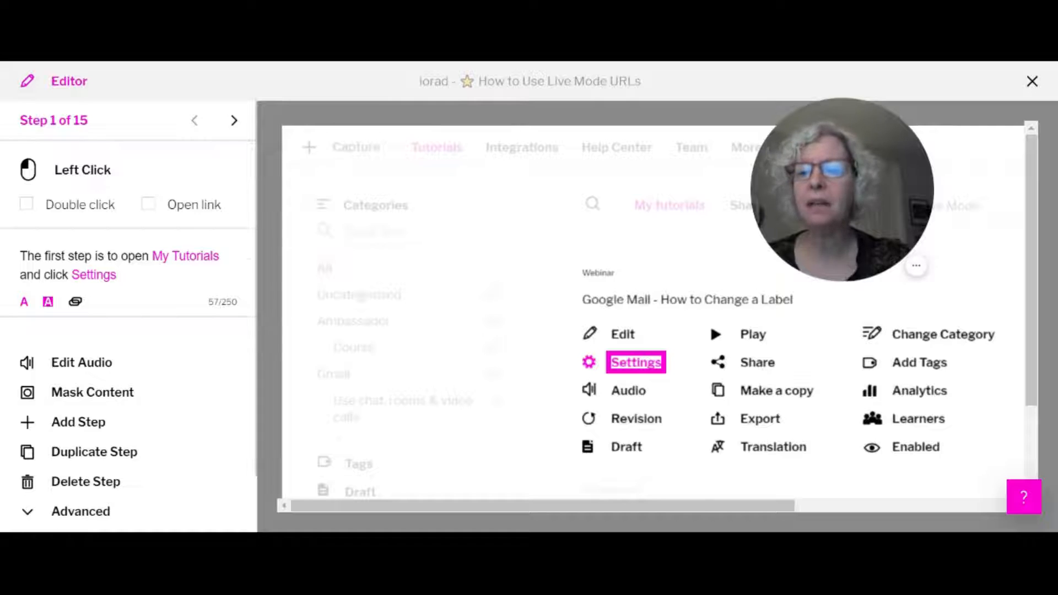
pyautogui.scroll(-2, 105, 424)
pyautogui.click(91, 453)
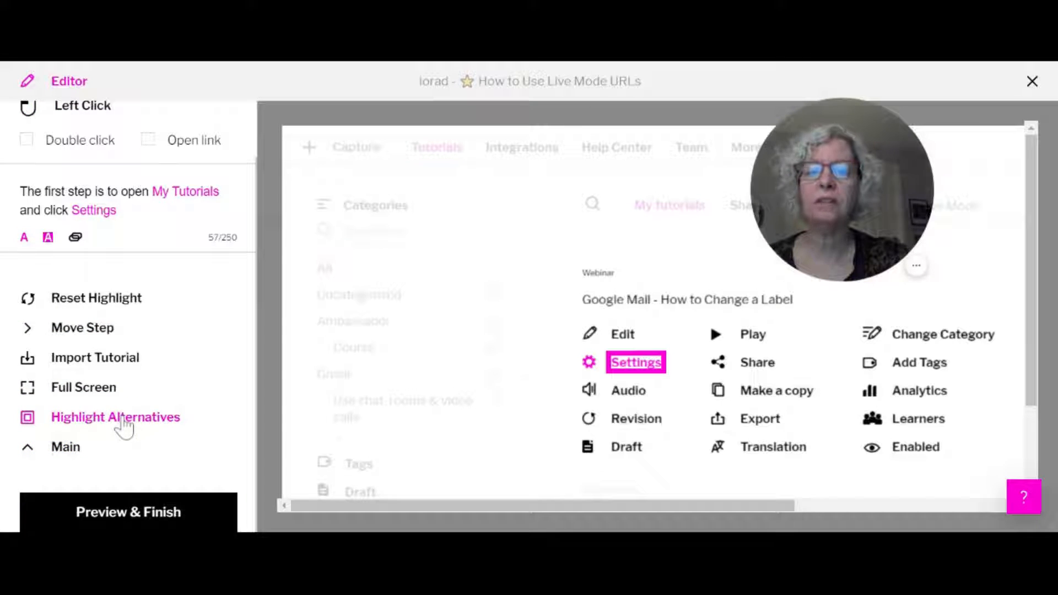
pyautogui.scroll(2, 187, 380)
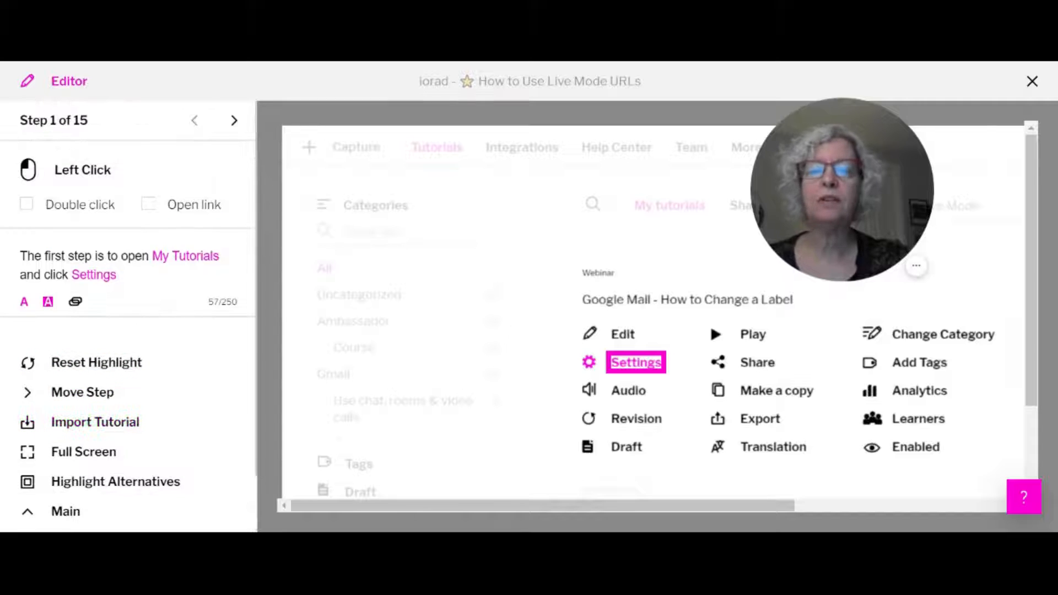
# On step 6, "URL contains", enable Highlight Alternatives with the message "You may need to define some Google URLs, for ex., Slides needs 'presentations.'"
pyautogui.click(234, 120)
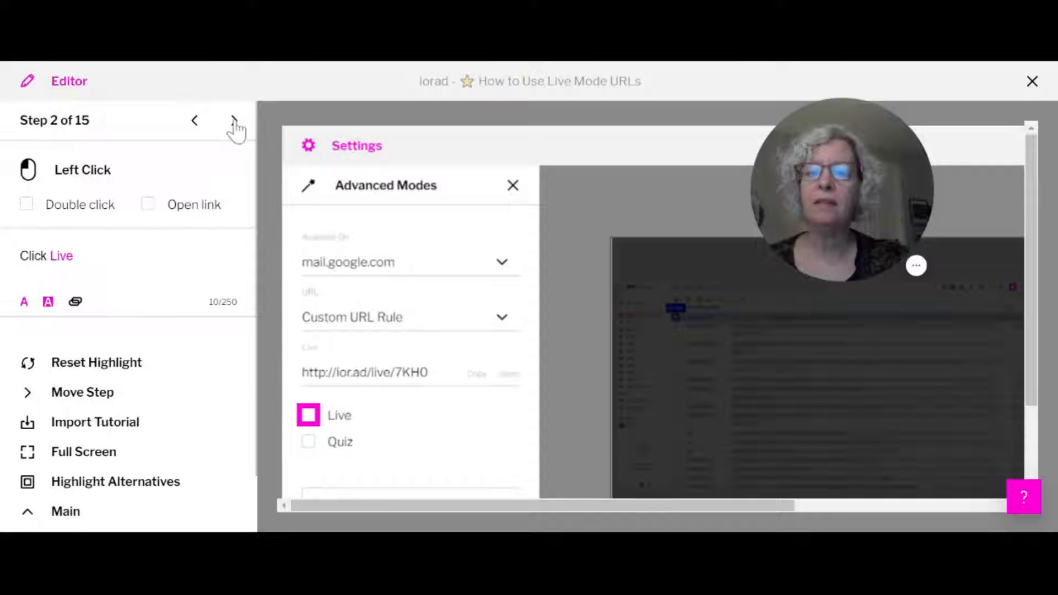
pyautogui.click(234, 121)
pyautogui.click(234, 121)
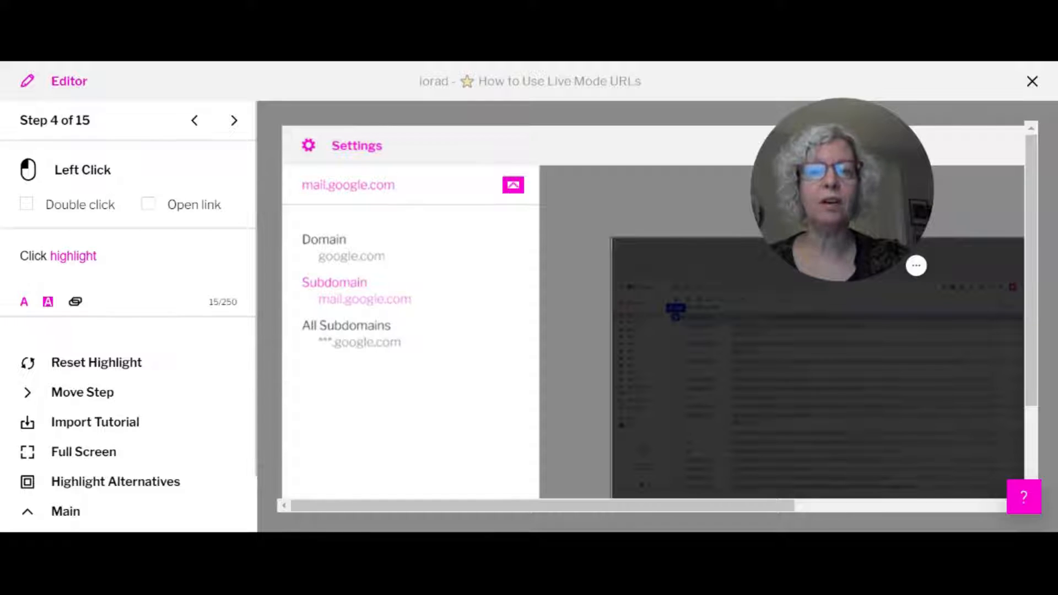
pyautogui.click(235, 121)
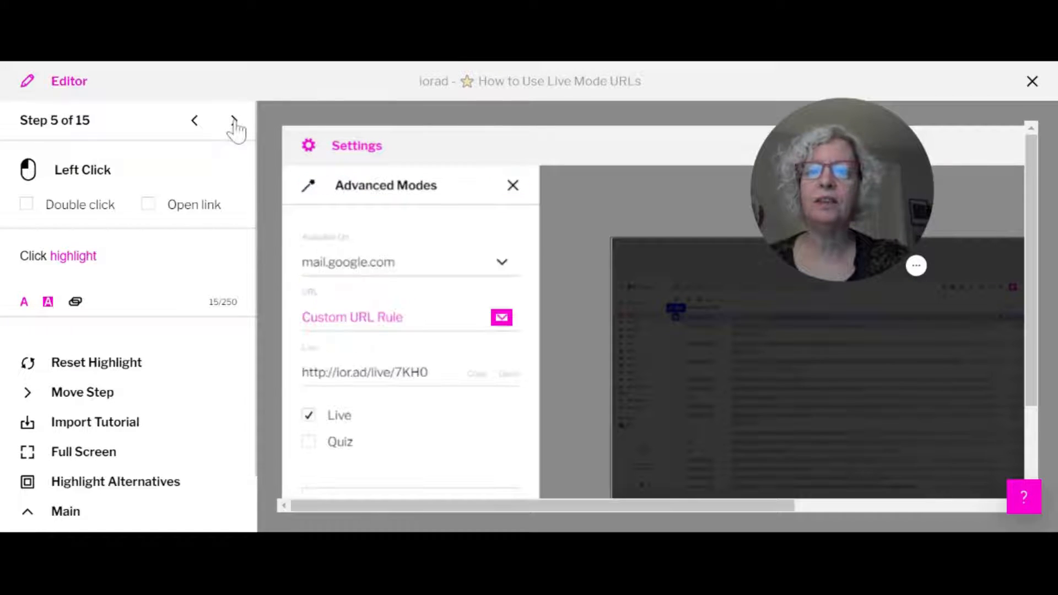
pyautogui.click(235, 121)
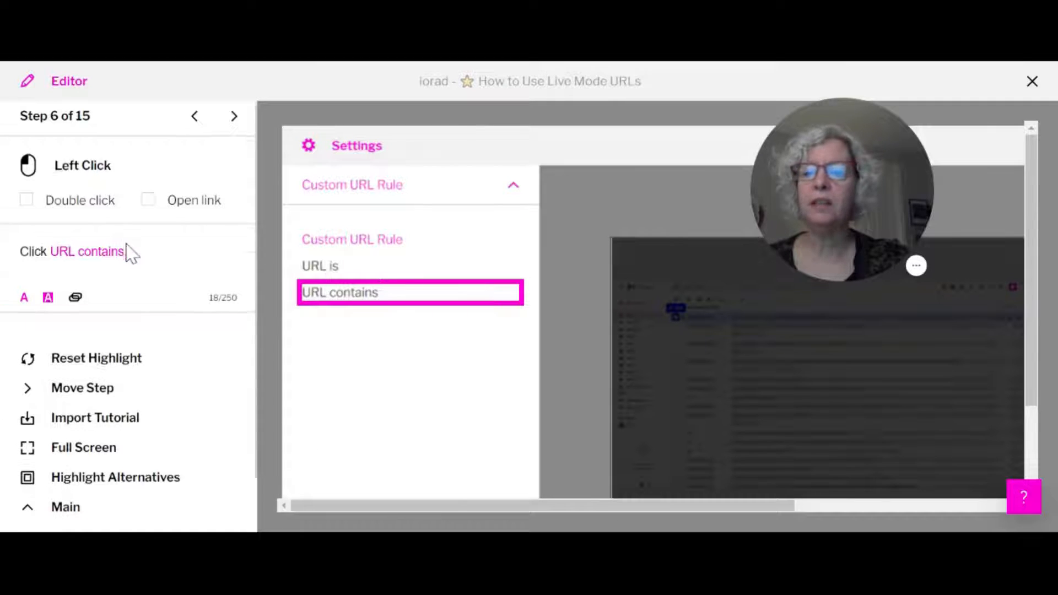
pyautogui.scroll(-1, 154, 353)
pyautogui.click(159, 421)
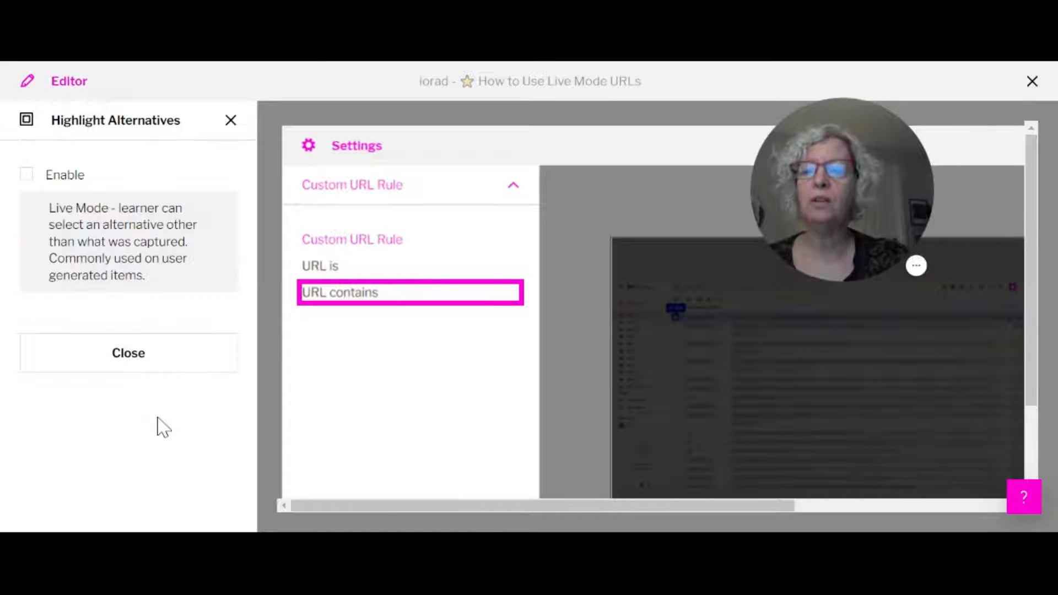
pyautogui.click(26, 175)
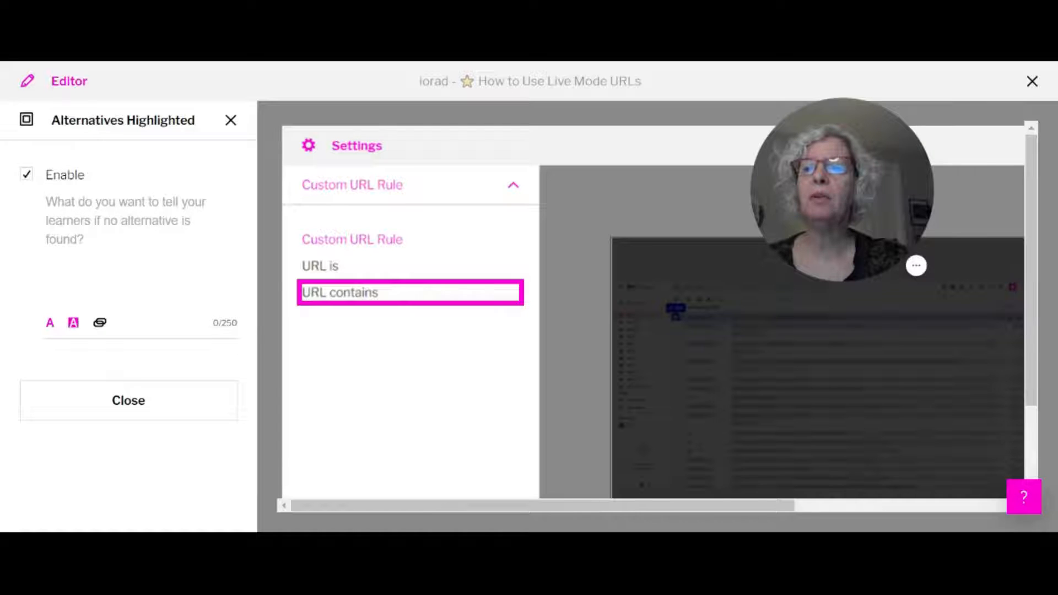
pyautogui.click(125, 220)
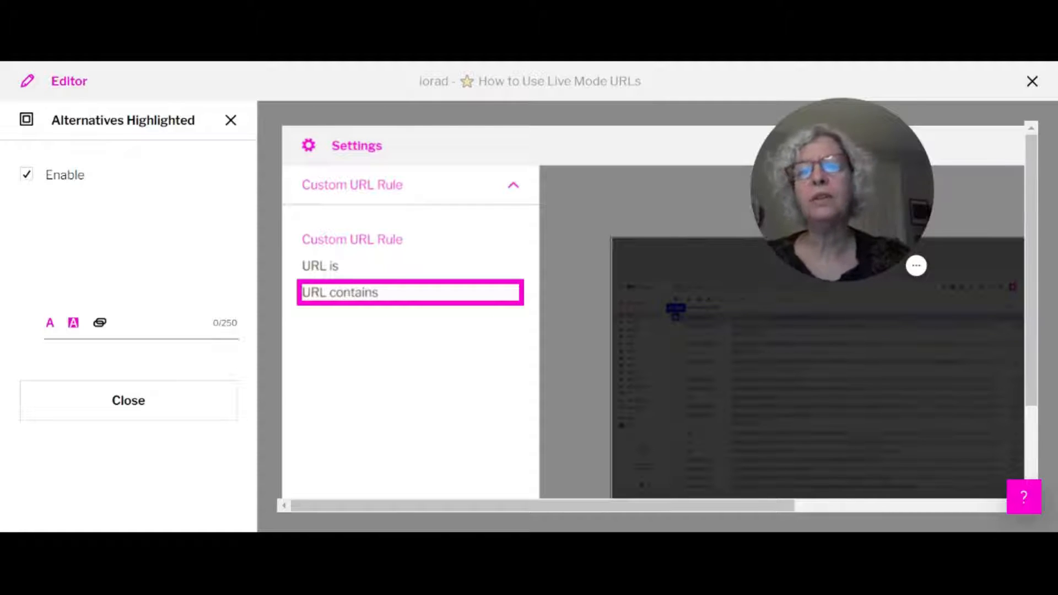
pyautogui.write("You may need to define some Google URLs, for ex., Slides needs 'presentations.'")
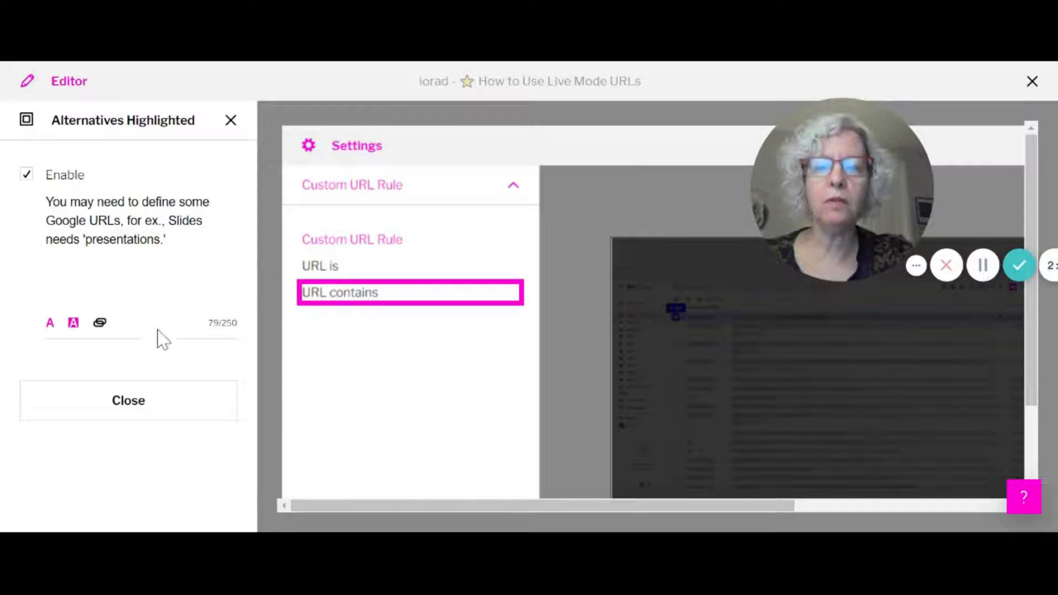
pyautogui.click(148, 416)
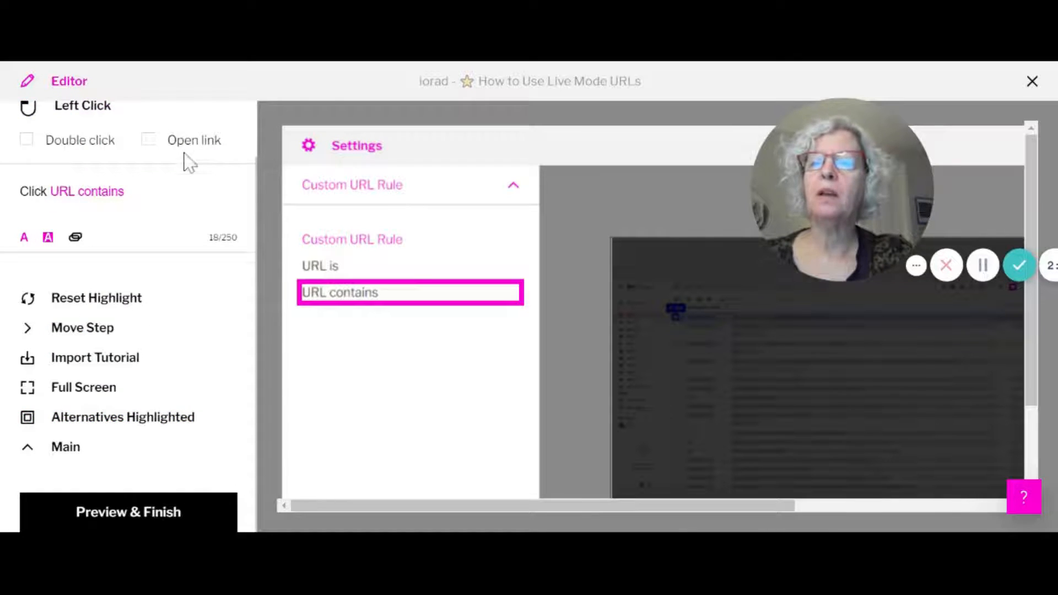
# On step 9, "URL is", enable Highlight Alternatives with the message "This is the URL on which the tutorial will be available."
pyautogui.scroll(2, 204, 157)
pyautogui.click(234, 122)
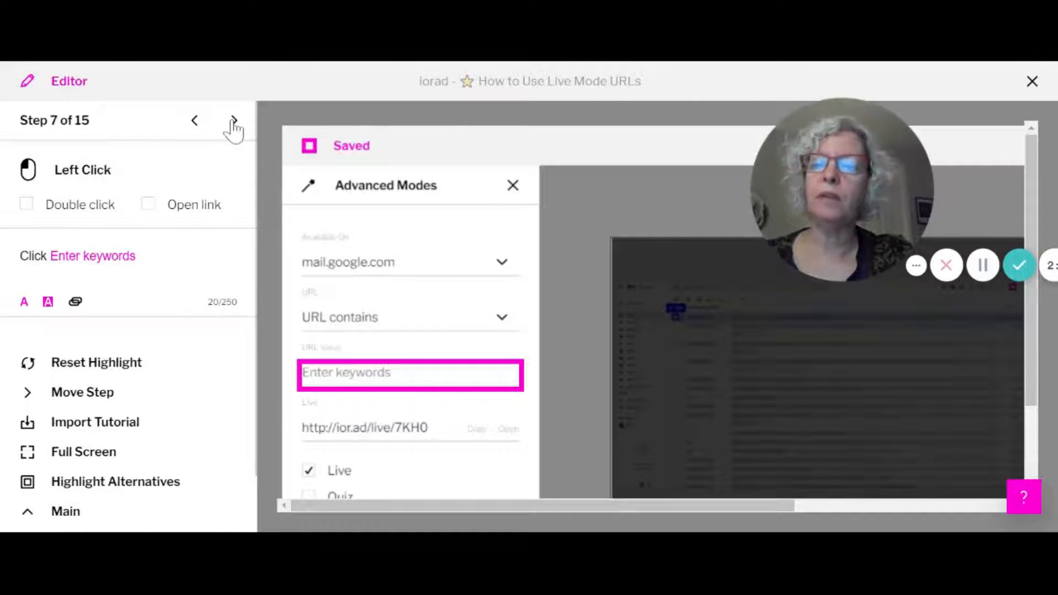
pyautogui.click(234, 121)
pyautogui.click(234, 121)
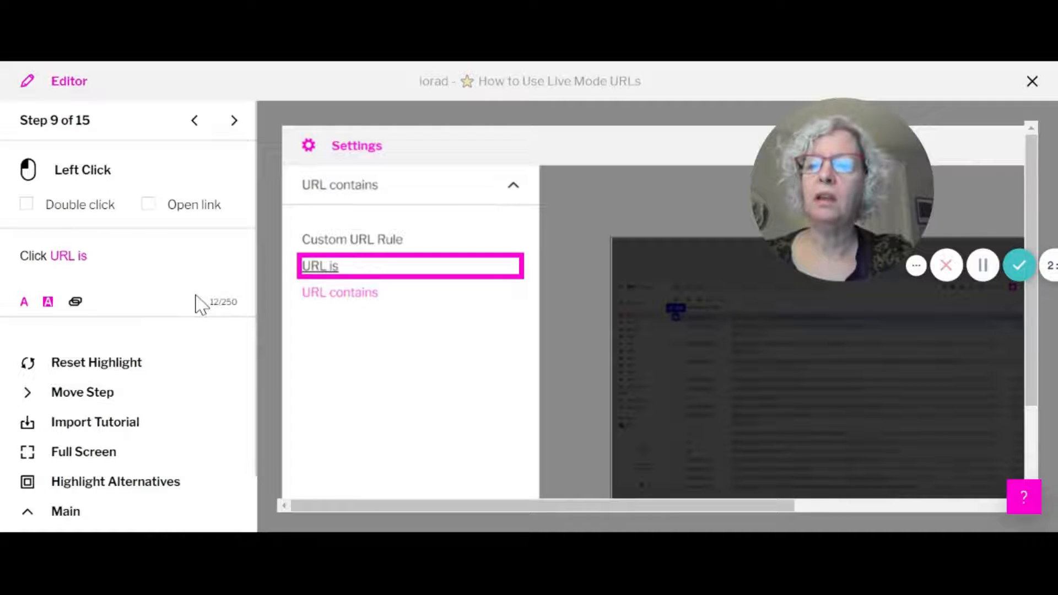
pyautogui.click(147, 414)
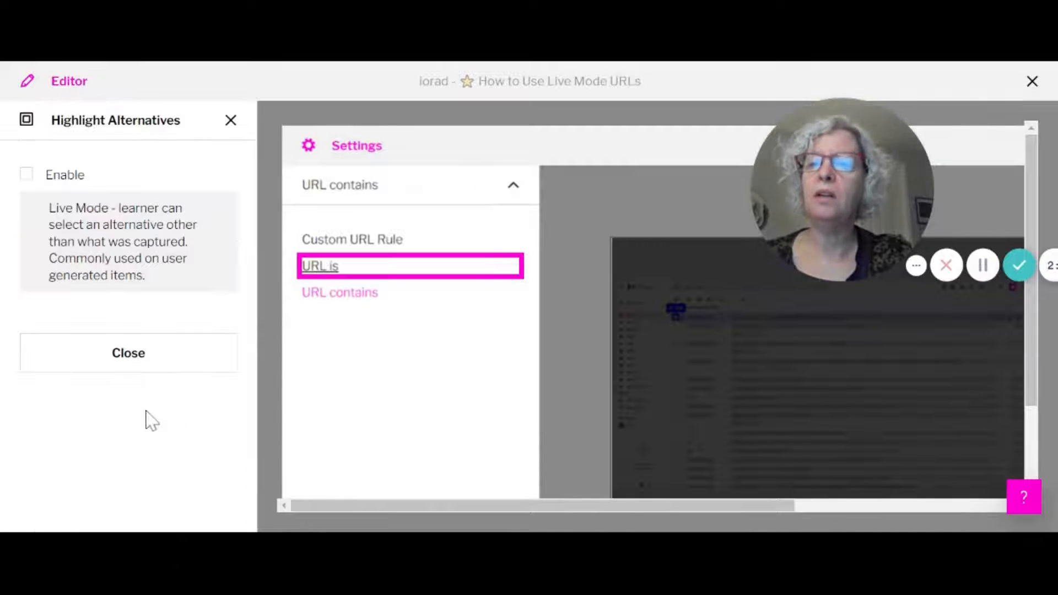
pyautogui.click(26, 175)
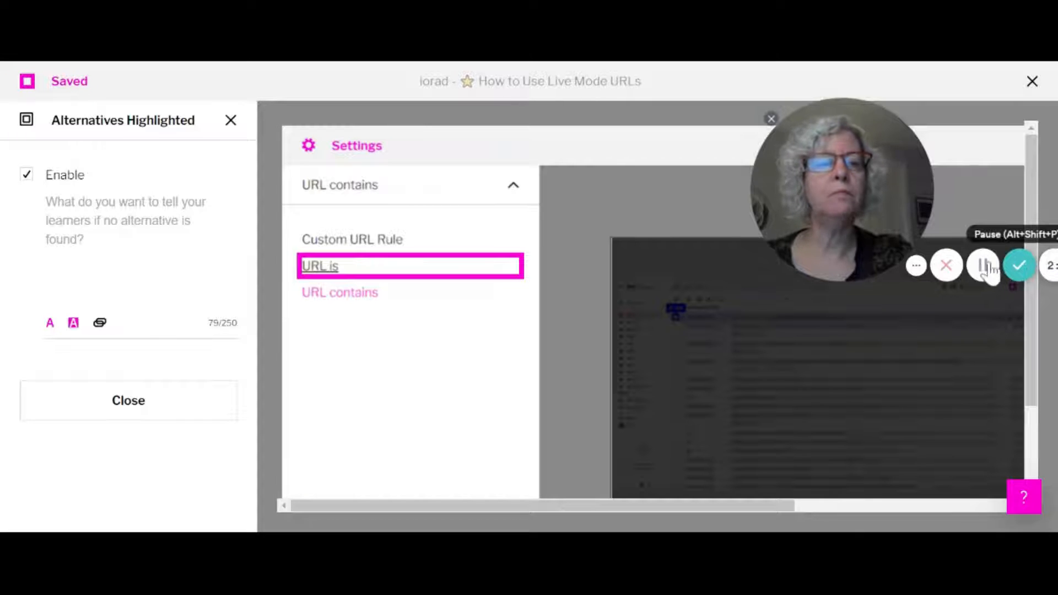
pyautogui.click(985, 266)
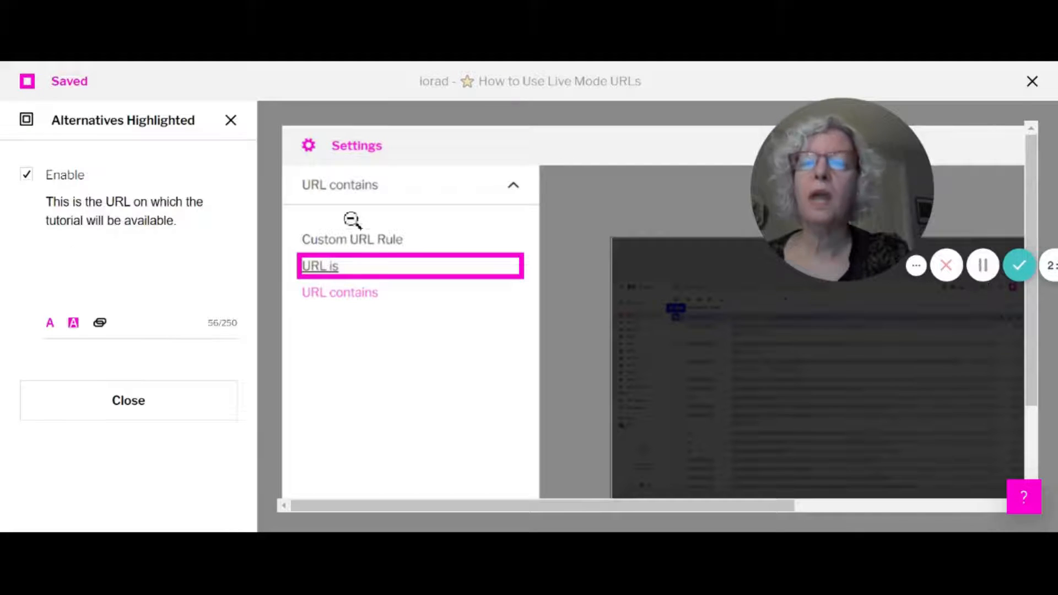
pyautogui.click(156, 412)
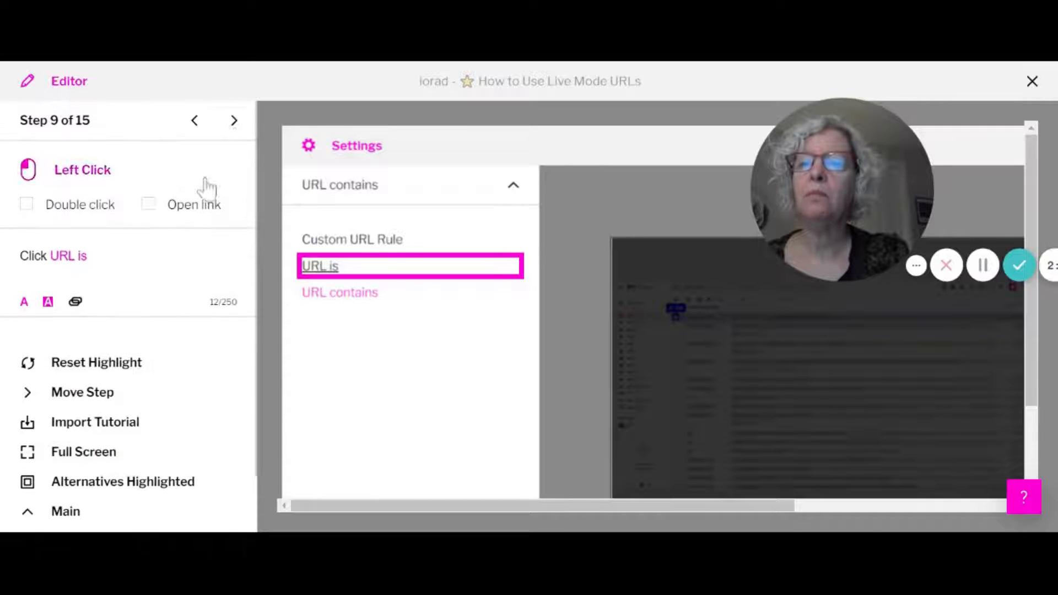
# Look through the tutorial steps that follow step 9 for other places needing highlight alternatives
pyautogui.click(235, 123)
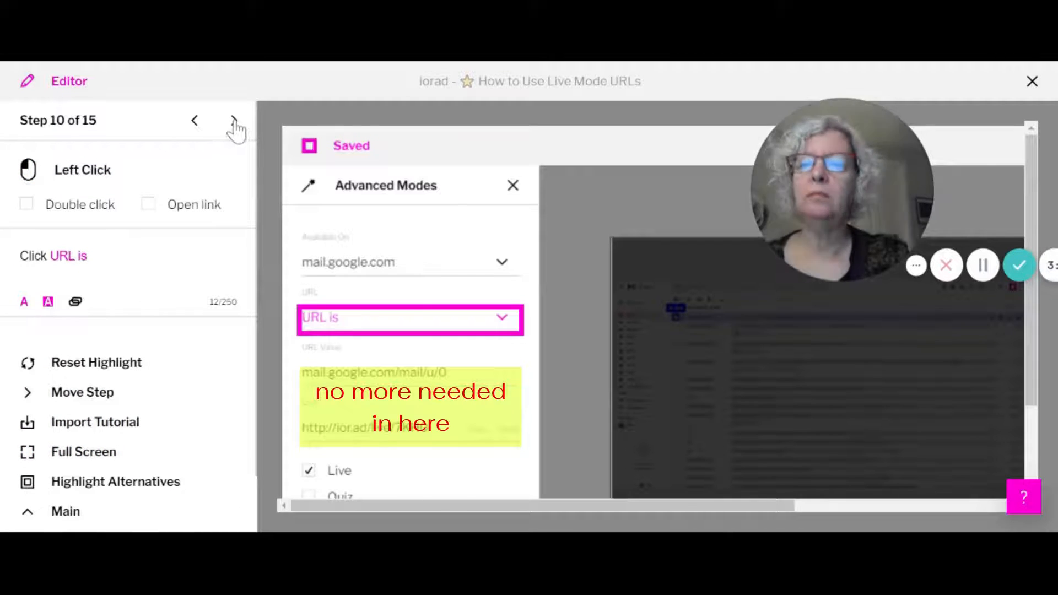
pyautogui.click(234, 122)
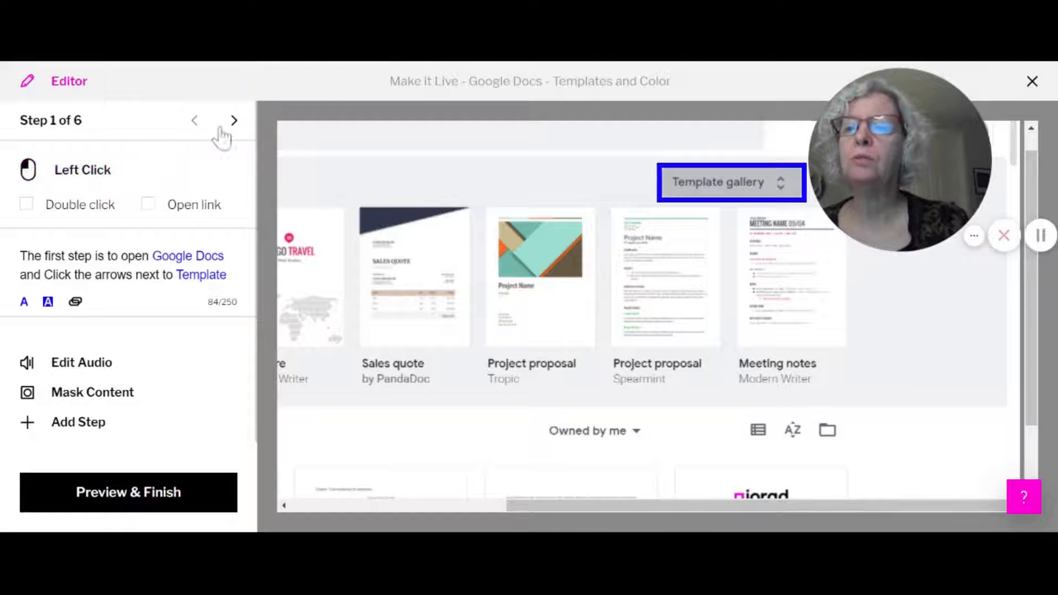
# Open the Google Docs templates tutorial's preview settings and check its Advanced Modes for Live availability and URL rule
pyautogui.click(174, 495)
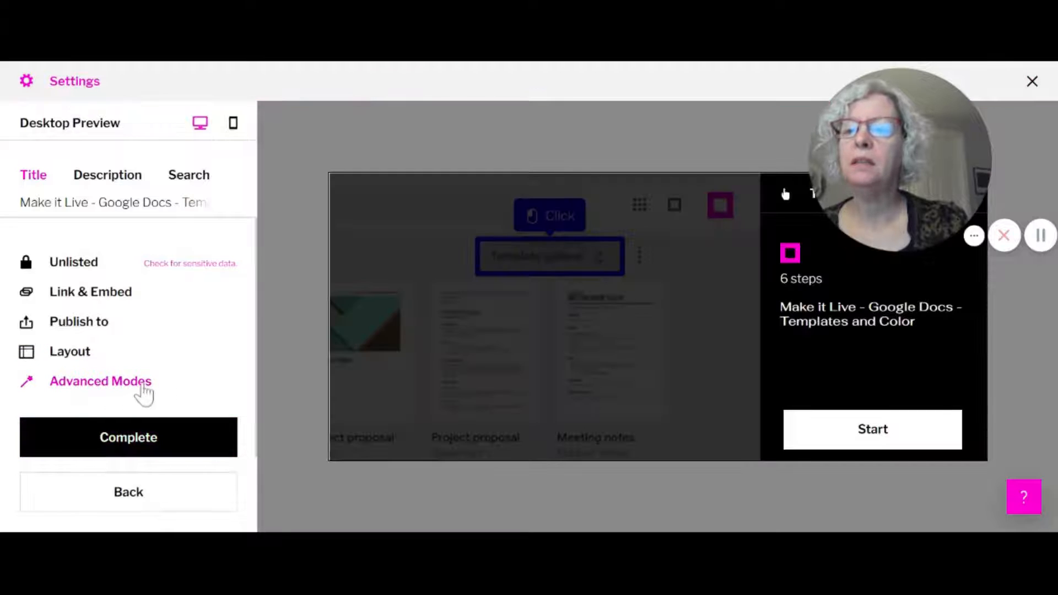
pyautogui.click(144, 392)
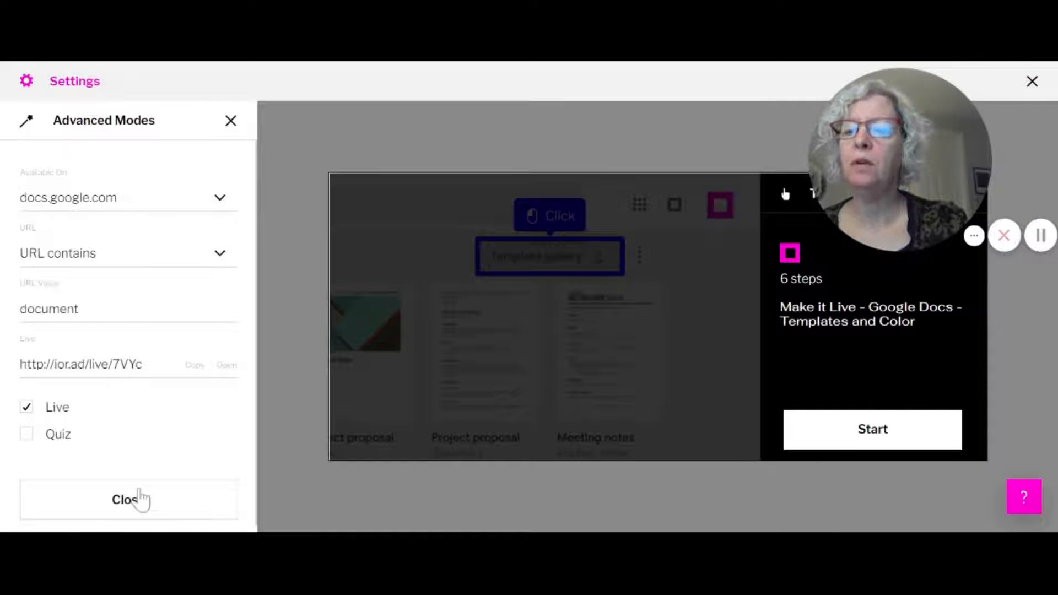
pyautogui.click(146, 515)
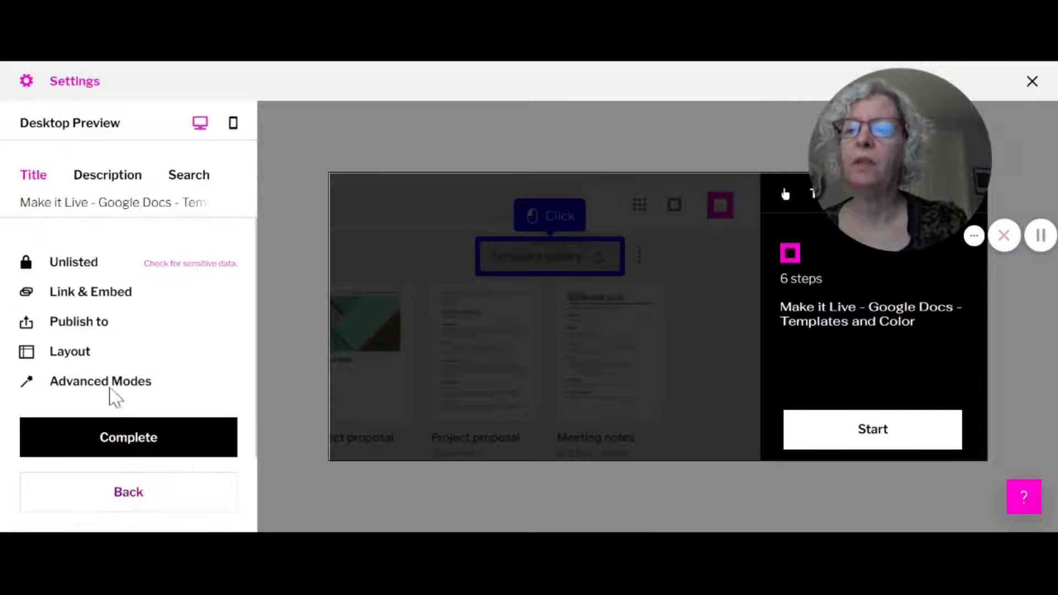
# Check in the Direct Player layout's visibility options that the Do it mode is included, and return to the step editor
pyautogui.click(84, 357)
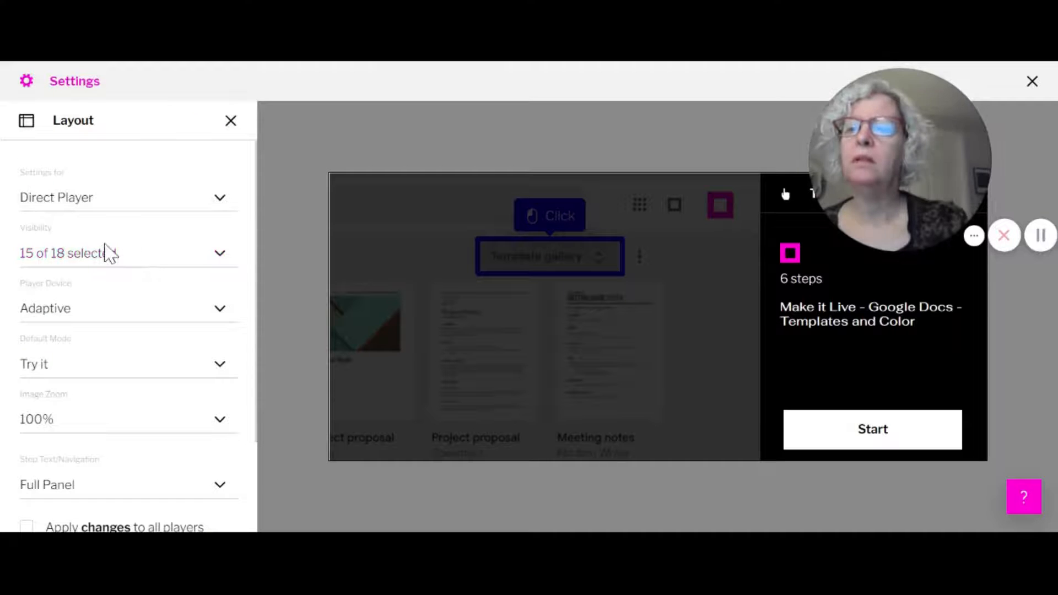
pyautogui.click(109, 257)
pyautogui.scroll(-3, 55, 414)
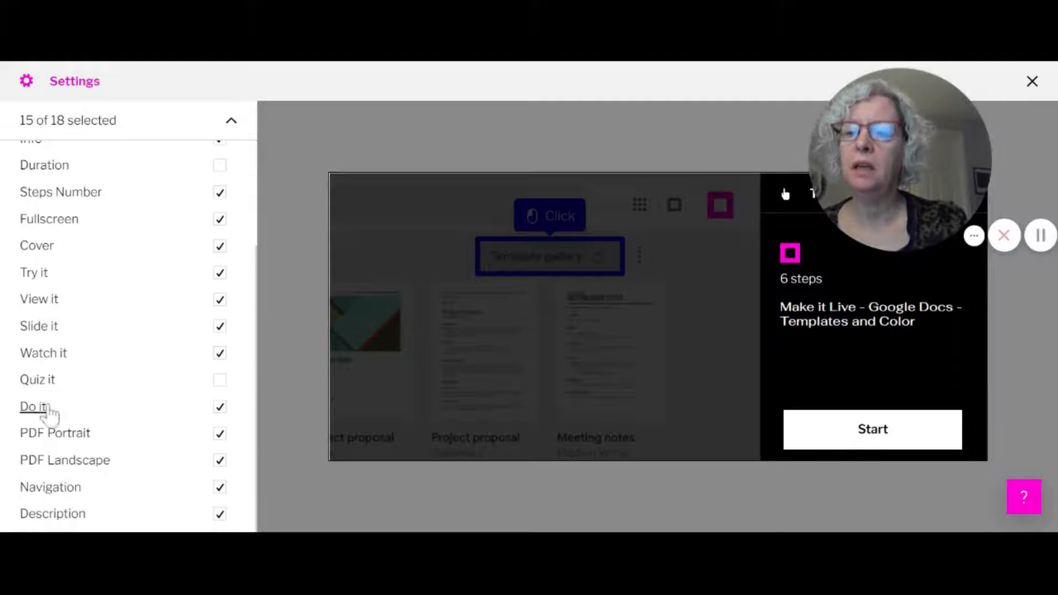
pyautogui.click(231, 123)
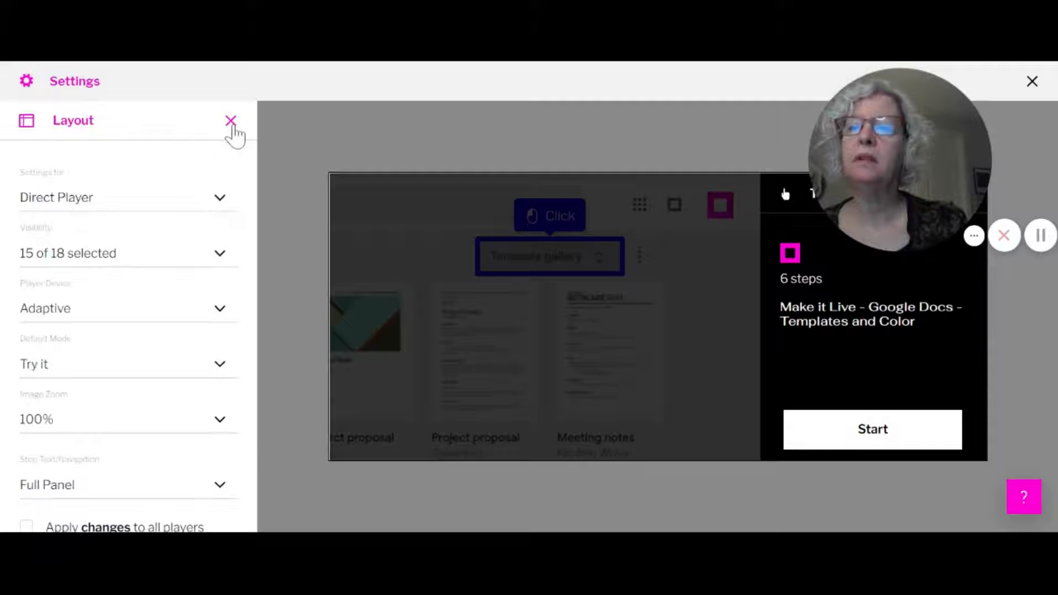
pyautogui.scroll(-3, 182, 353)
pyautogui.click(171, 497)
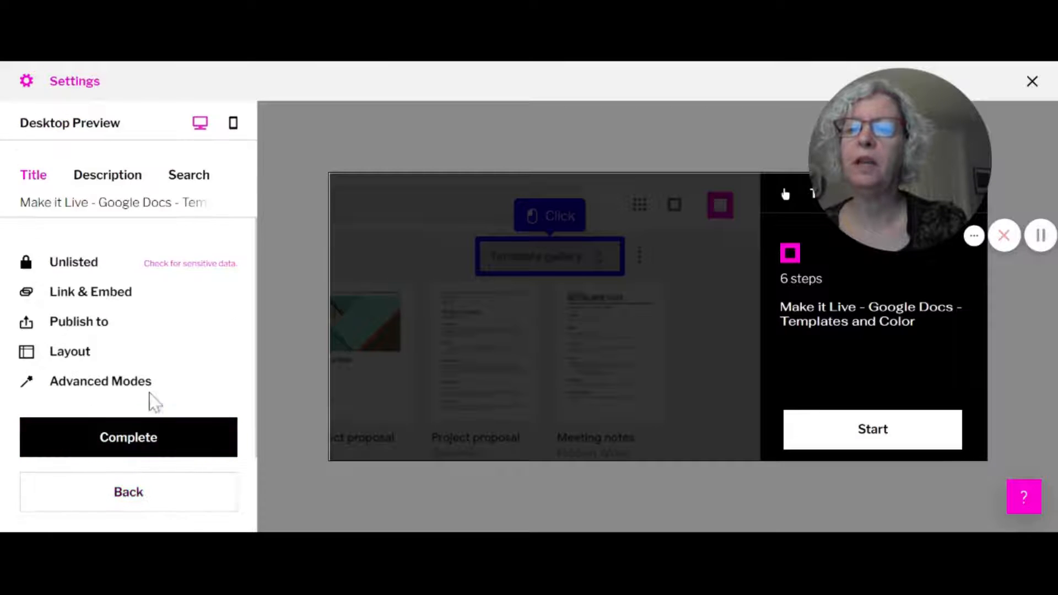
pyautogui.click(172, 499)
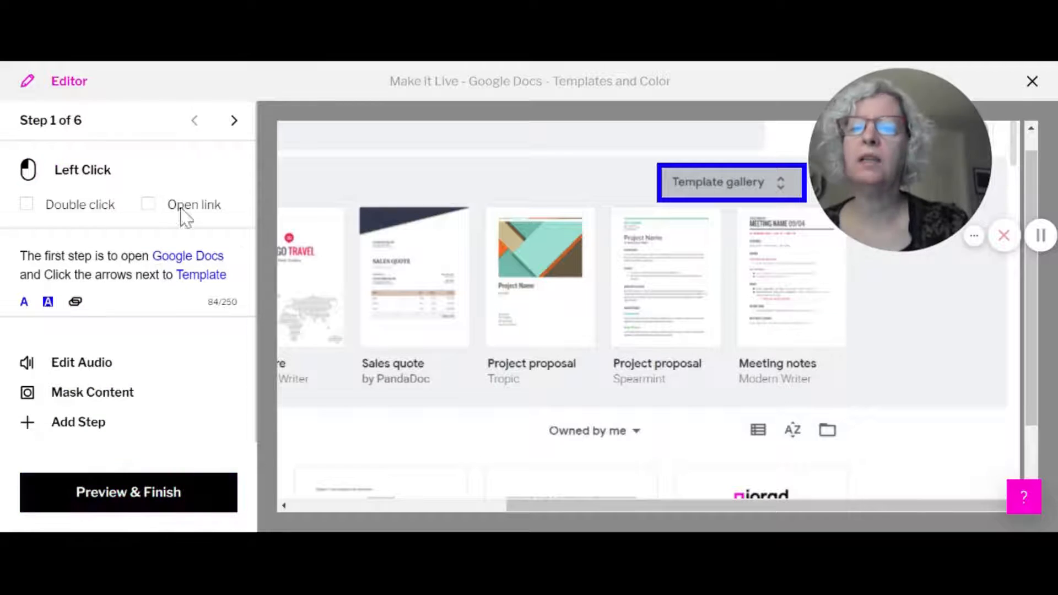
# Review the highlight alternatives setting and learner message on step 2, where the template is chosen
pyautogui.click(234, 120)
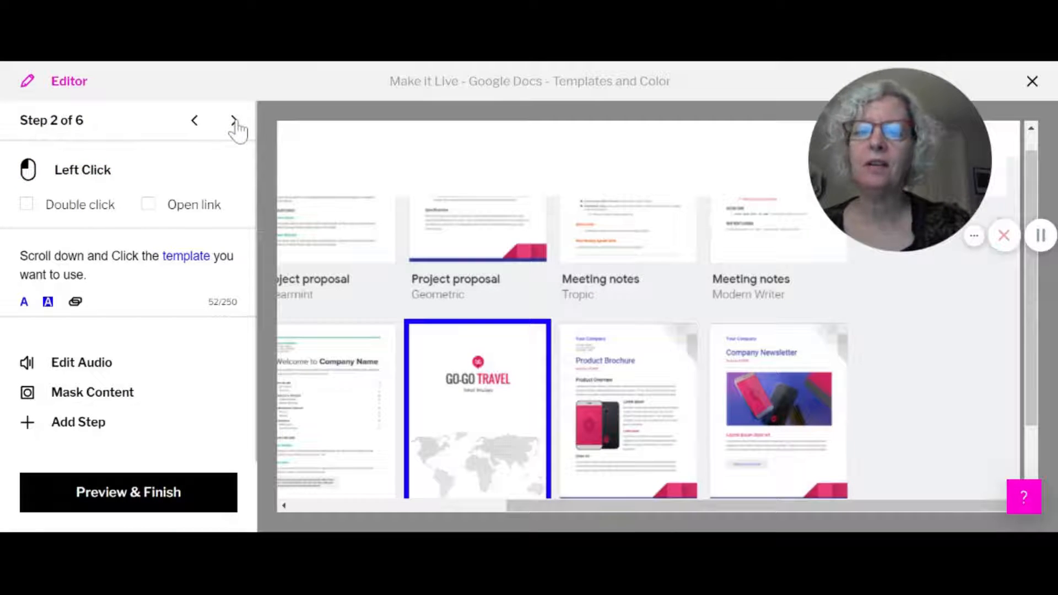
pyautogui.scroll(-3, 171, 318)
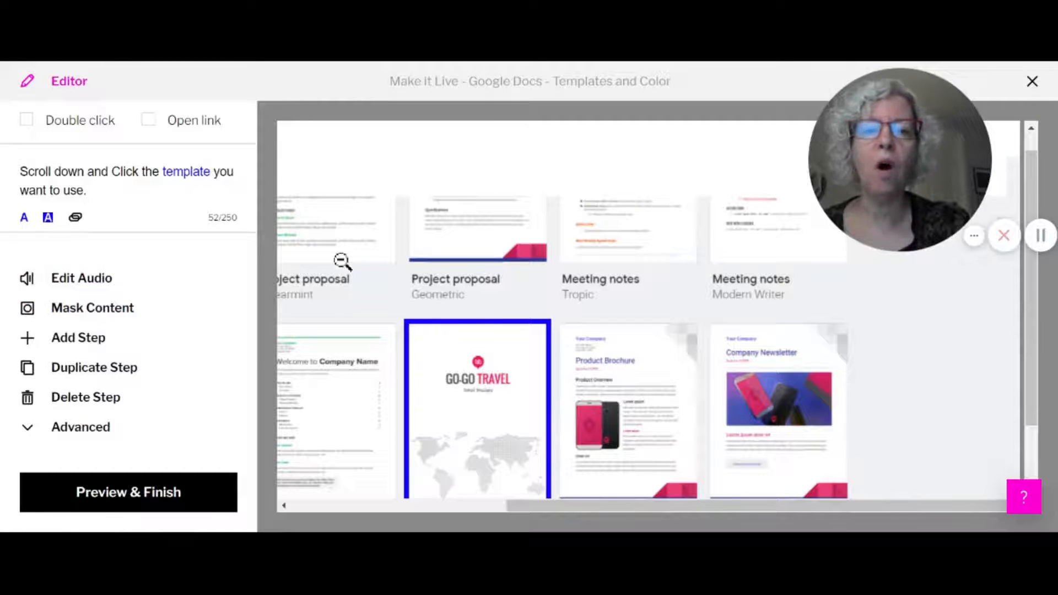
pyautogui.click(88, 429)
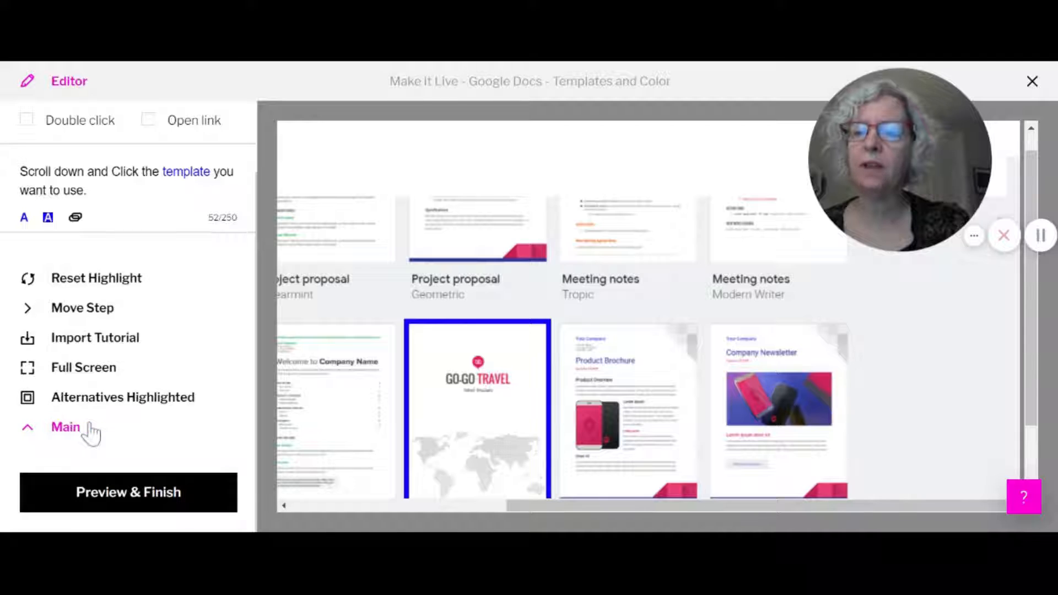
pyautogui.click(133, 405)
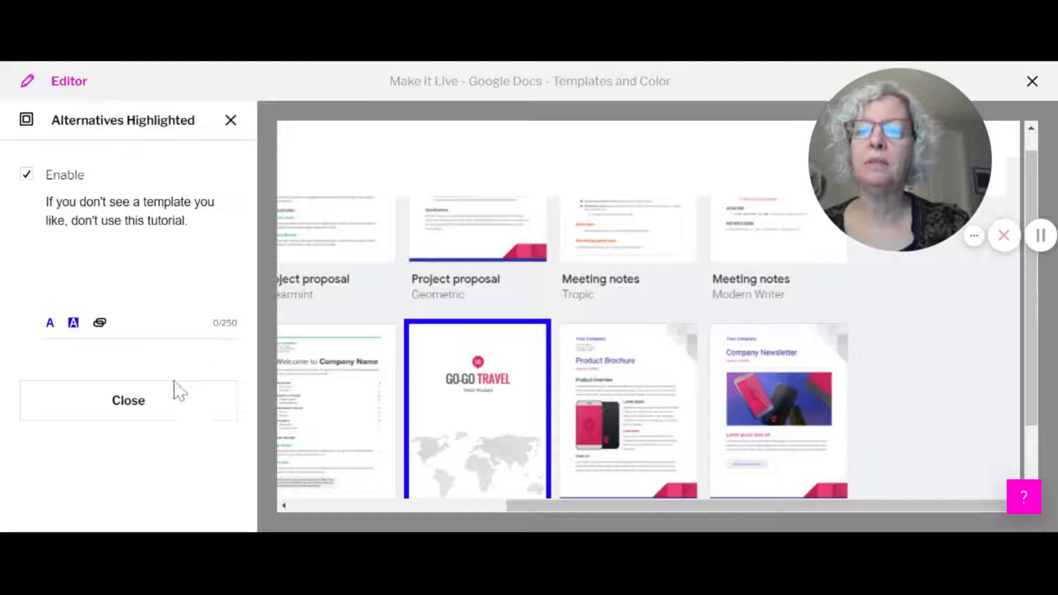
pyautogui.click(158, 410)
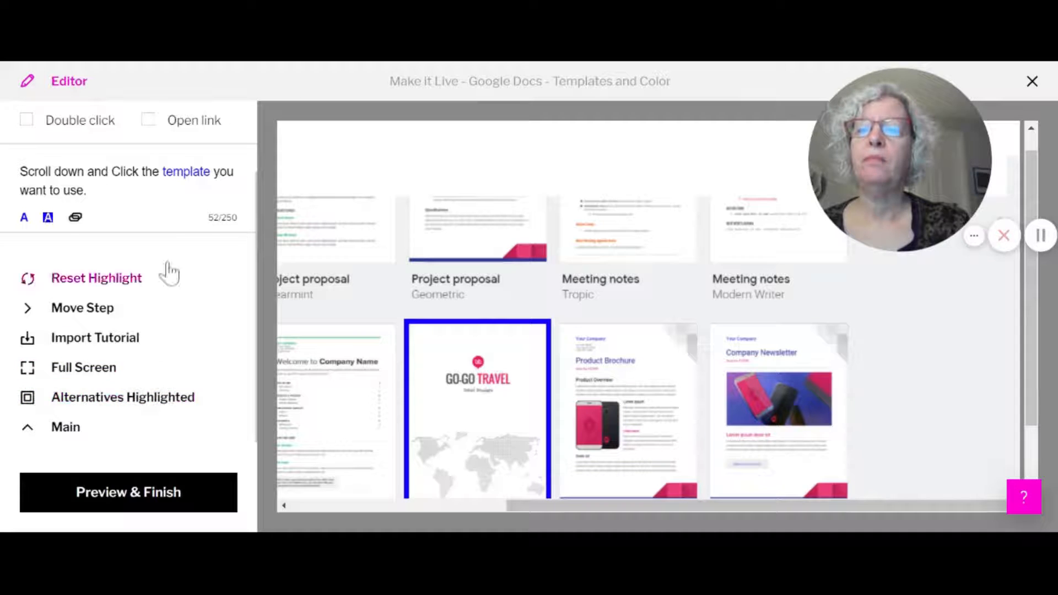
# Check whether highlight alternatives can be used on step 3, the Select Text step, and advance to step 4
pyautogui.scroll(3, 227, 154)
pyautogui.click(234, 122)
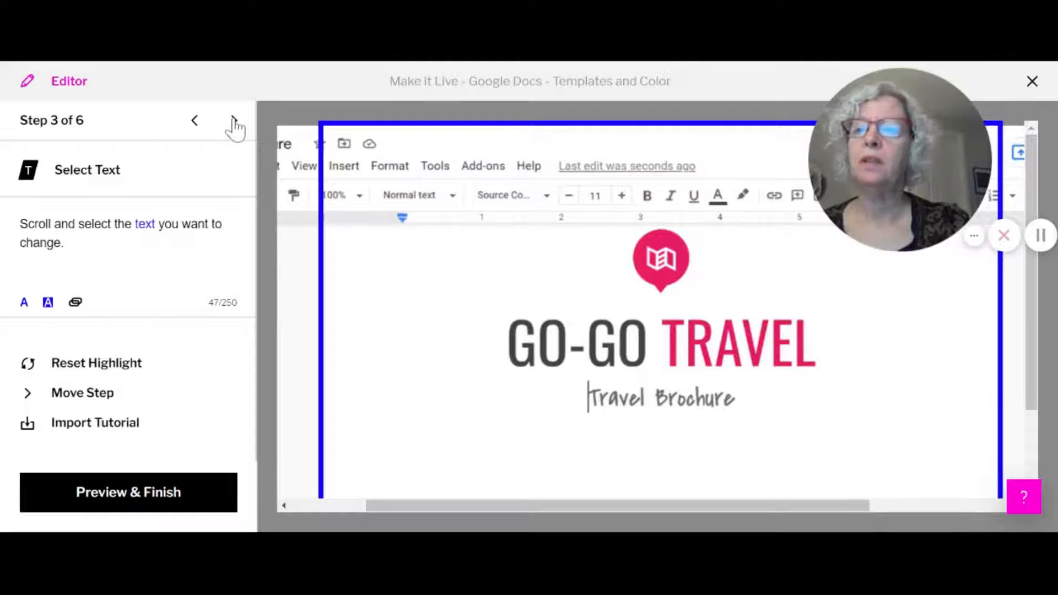
pyautogui.scroll(-2, 171, 232)
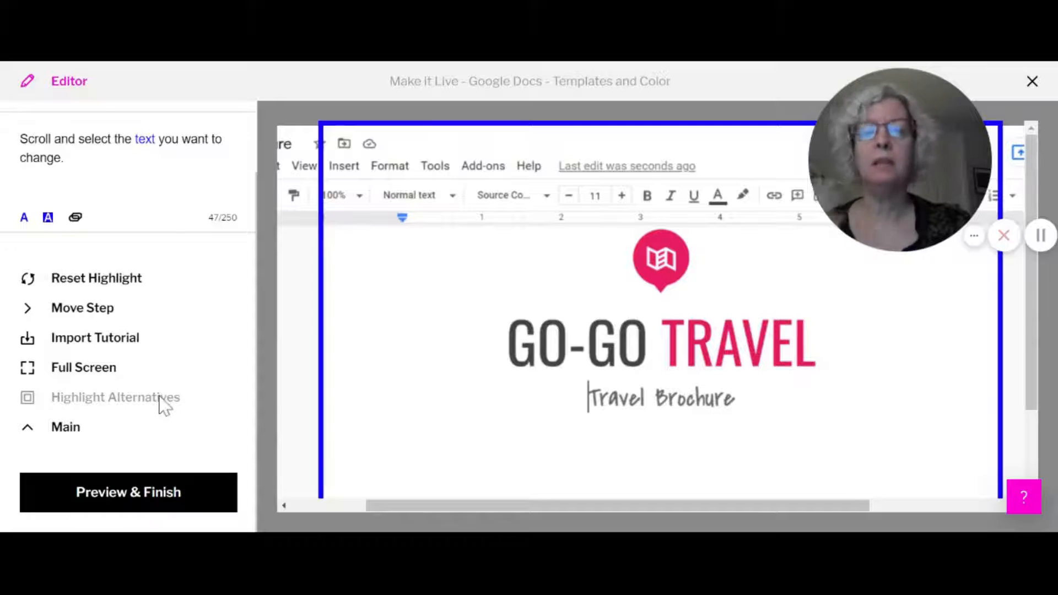
pyautogui.scroll(2, 177, 229)
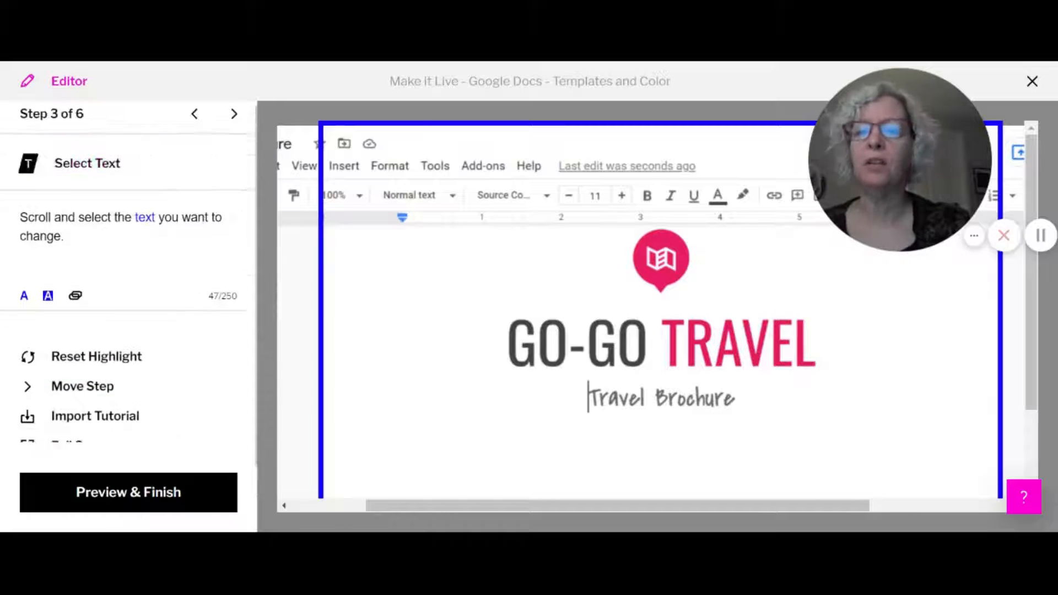
pyautogui.click(234, 120)
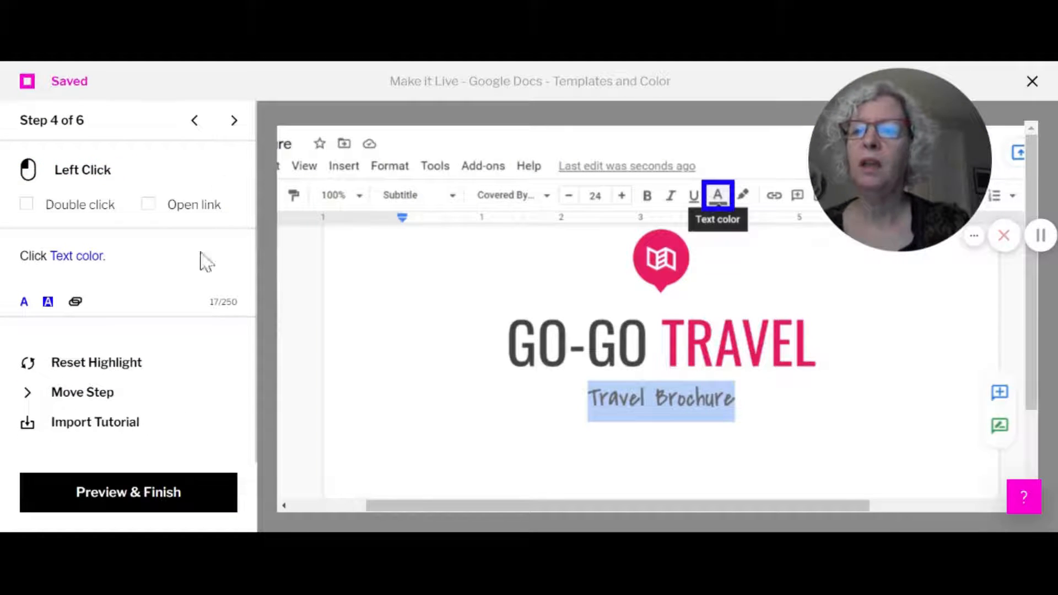
# Examine step 4, "Click Text color", and its advanced options to judge whether it needs highlight alternatives
pyautogui.scroll(-2, 206, 262)
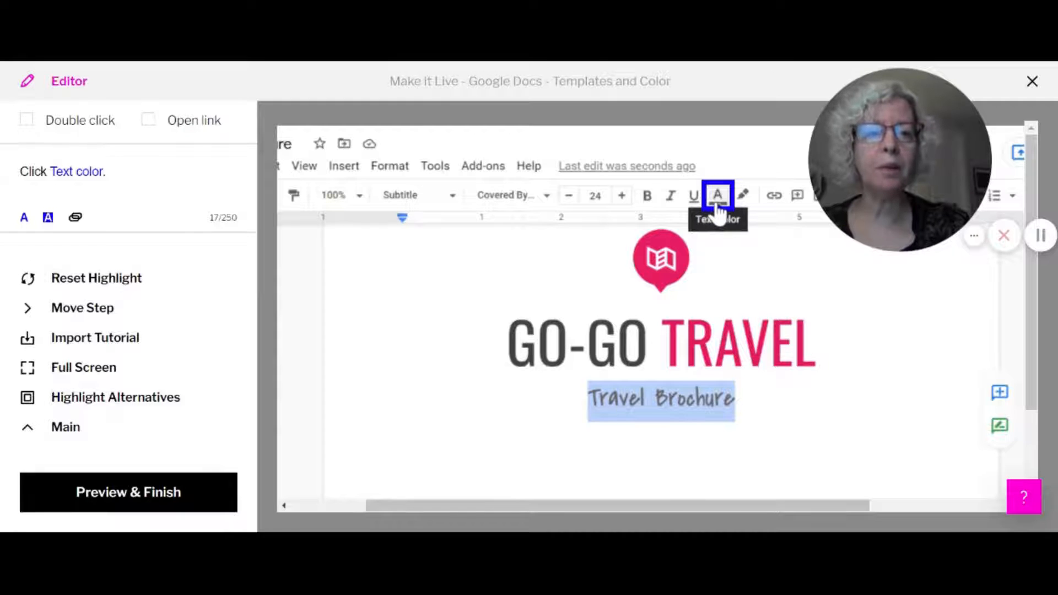
pyautogui.scroll(2, 33, 135)
pyautogui.scroll(-1, 111, 314)
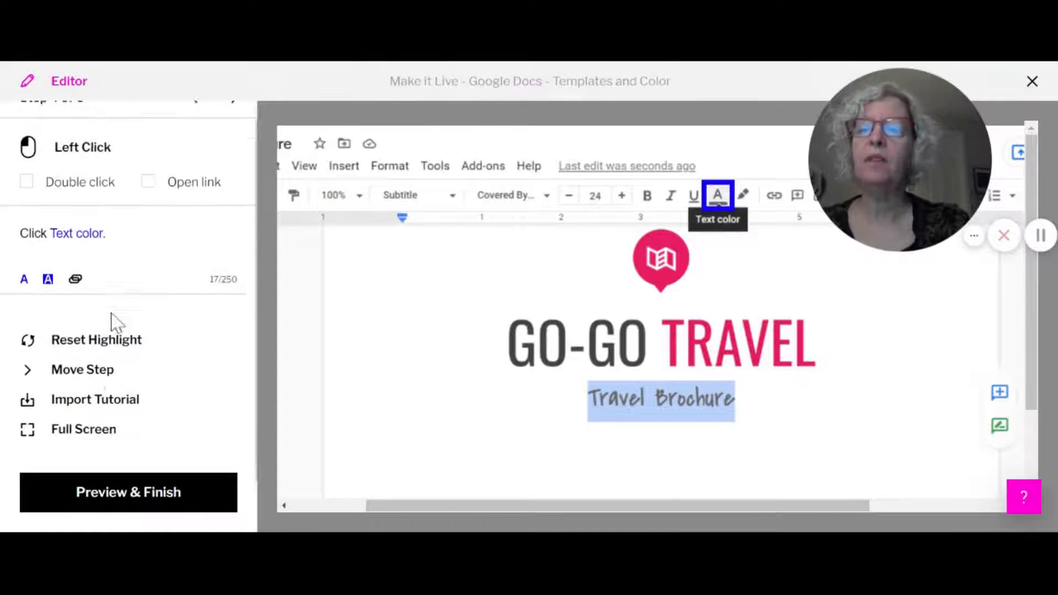
pyautogui.scroll(-1, 111, 315)
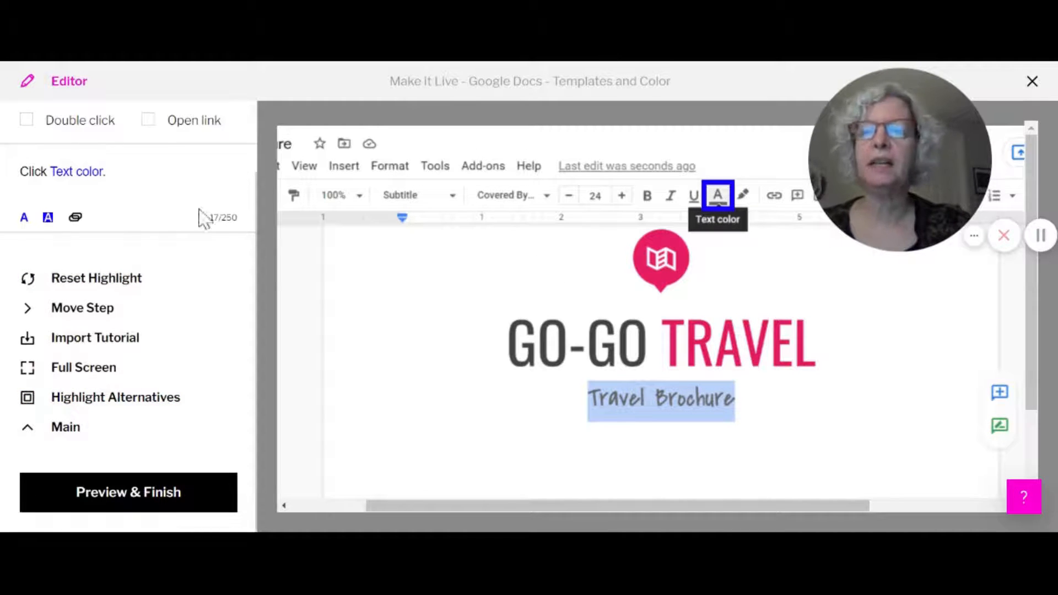
pyautogui.scroll(2, 204, 218)
# Check the highlight alternatives status on step 5, where the color is chosen, and view the final step 6
pyautogui.click(235, 123)
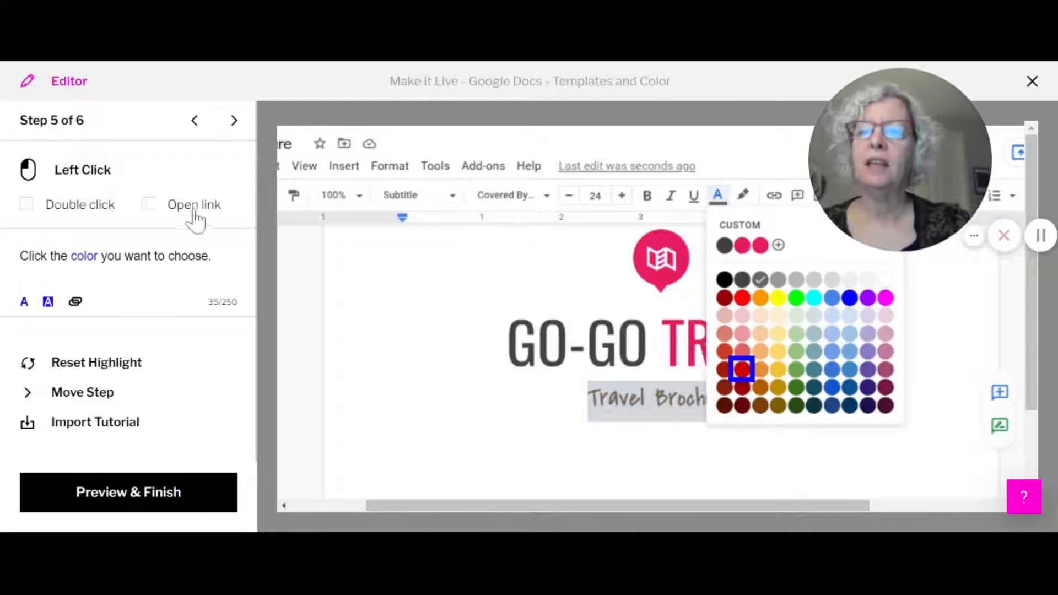
pyautogui.scroll(-2, 137, 403)
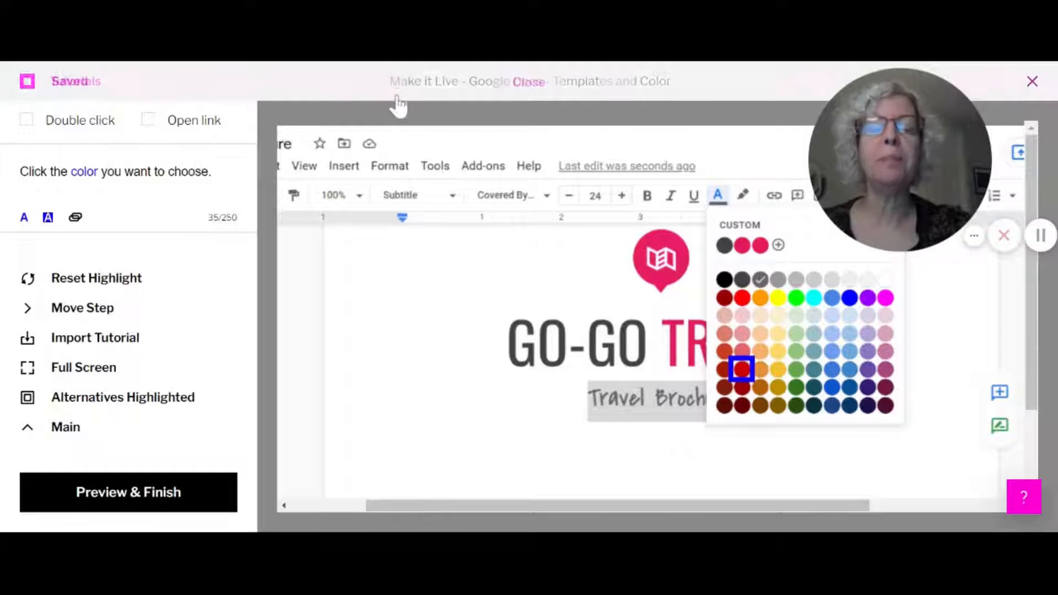
pyautogui.scroll(2, 207, 240)
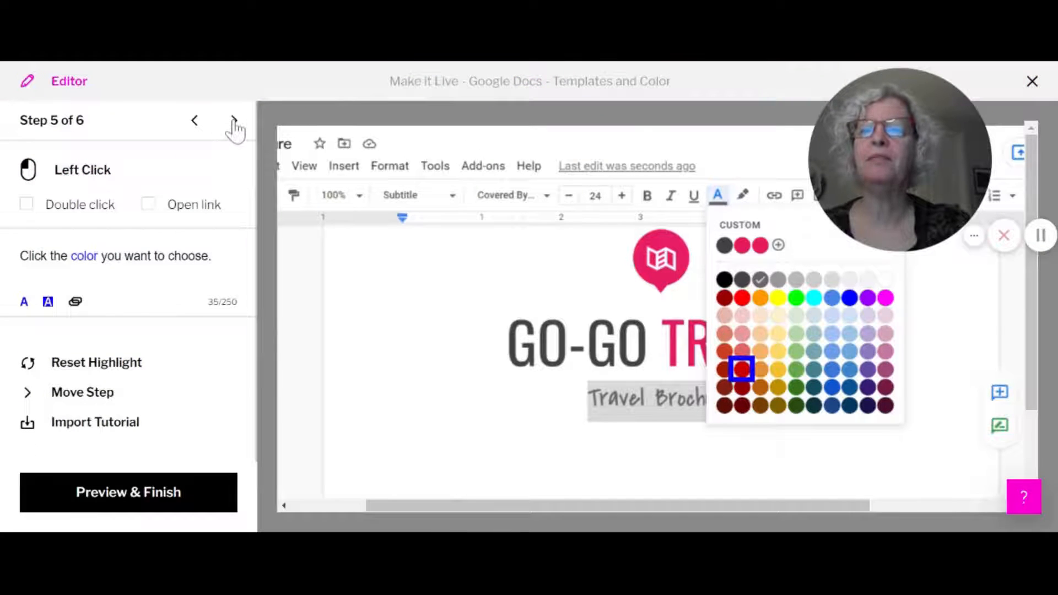
pyautogui.click(234, 120)
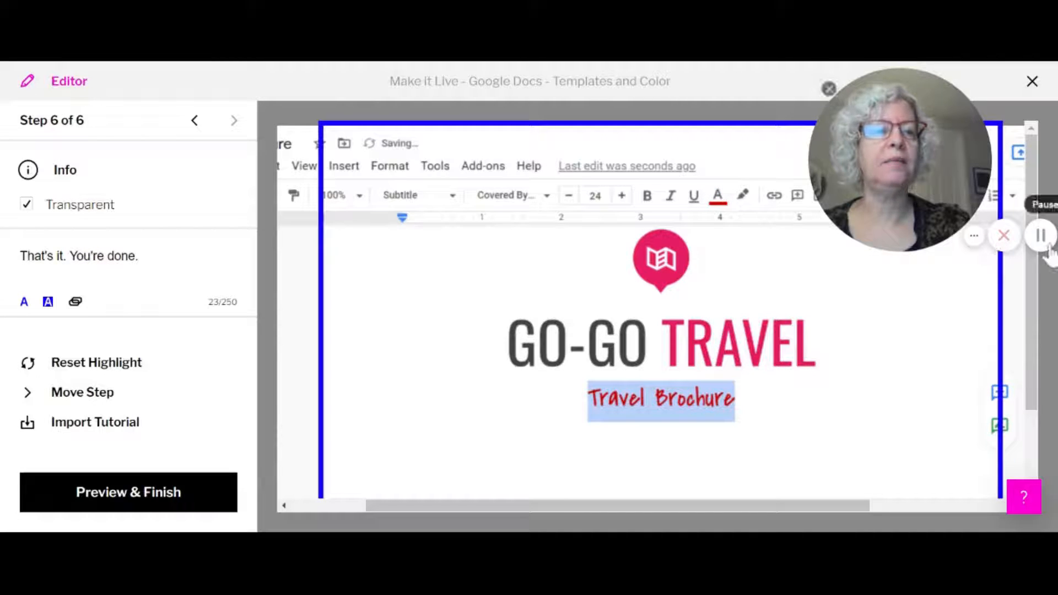
pyautogui.click(1046, 246)
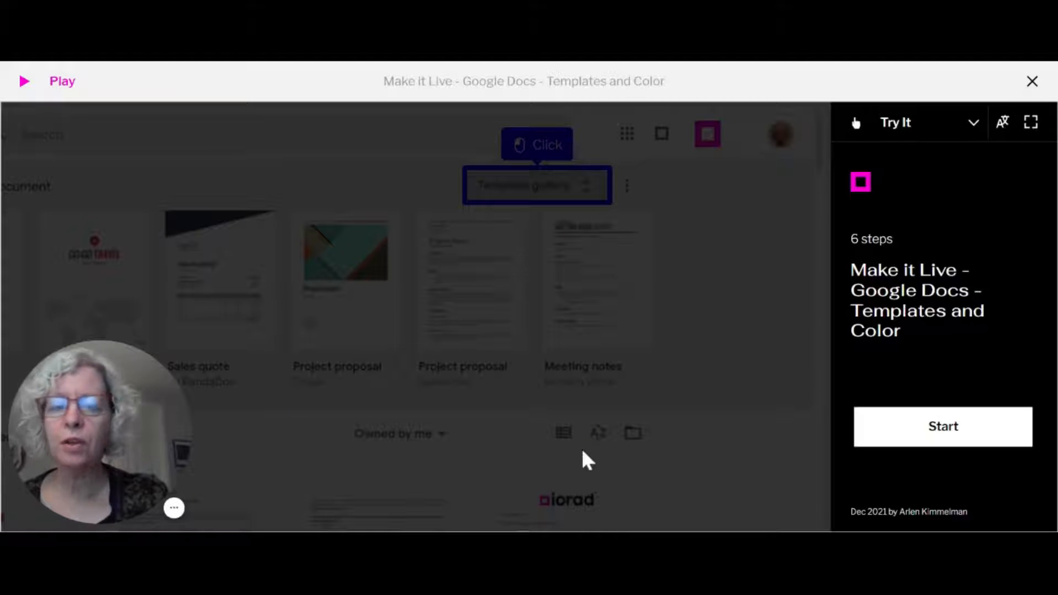
# Switch the tutorial player from Try It to Do It mode and start the tutorial live in Google Docs
pyautogui.click(900, 135)
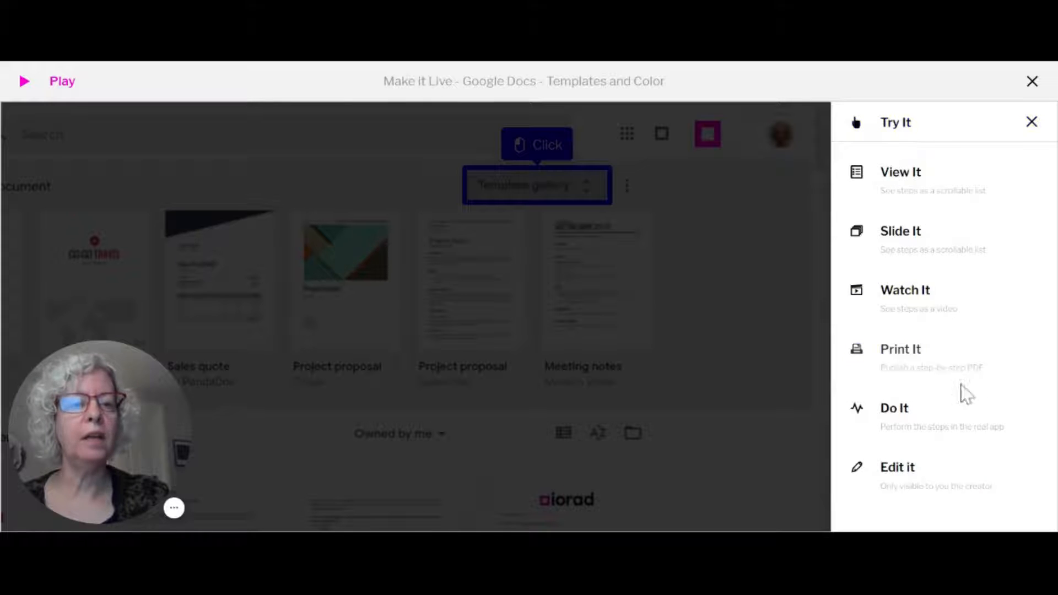
pyautogui.click(910, 425)
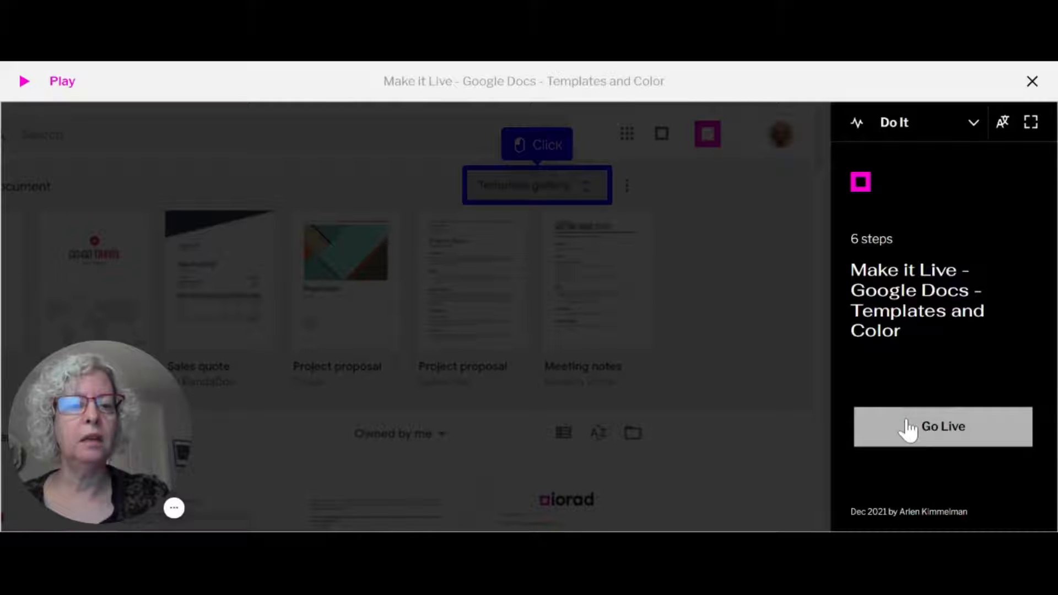
pyautogui.click(962, 445)
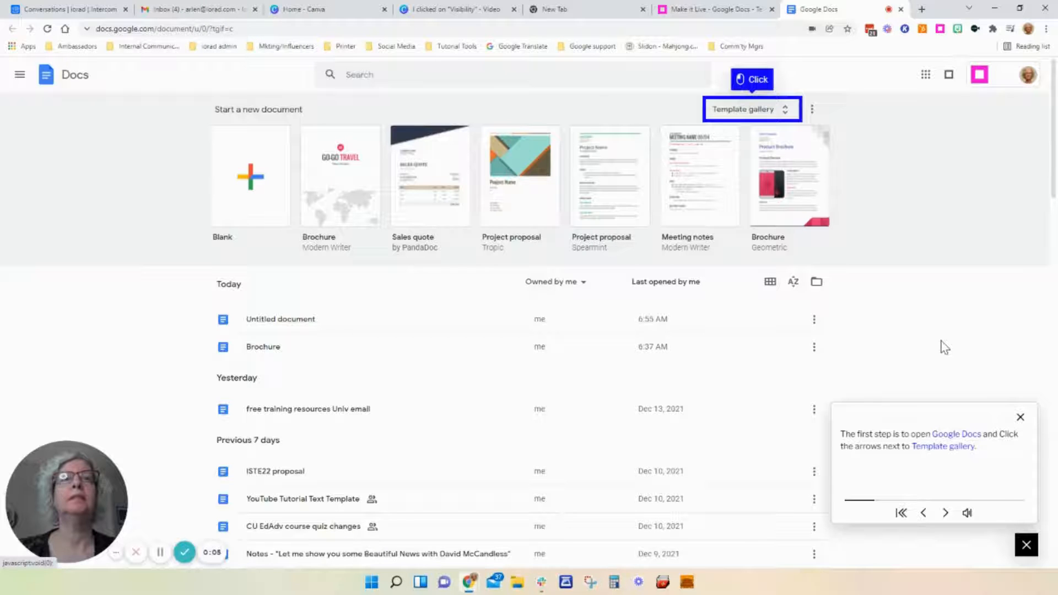
# Follow the live tutorial to open the template gallery and create a document from the Modern Writer Brochure template
pyautogui.click(789, 114)
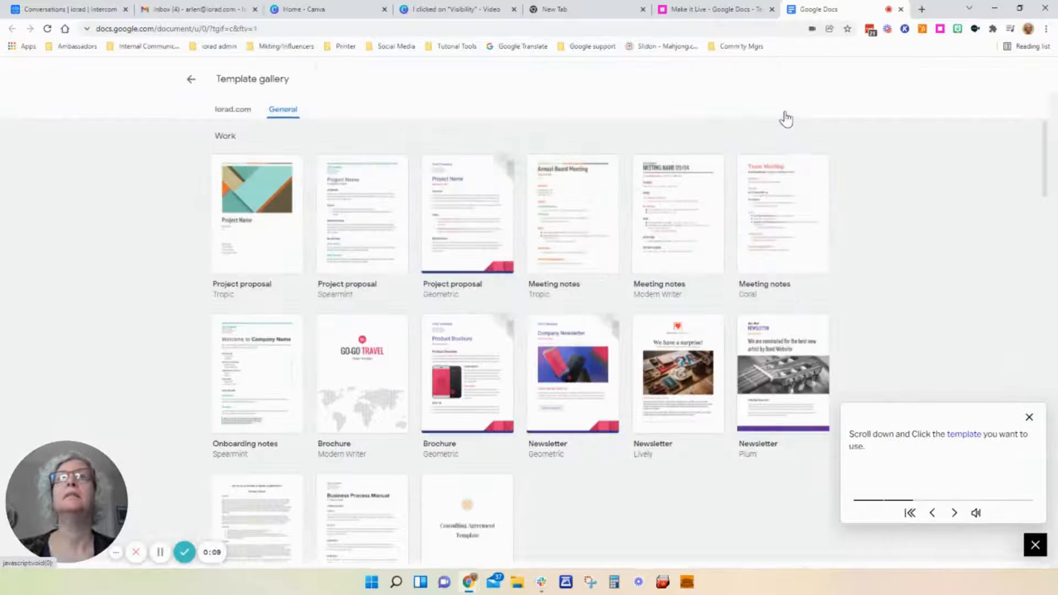
pyautogui.click(353, 374)
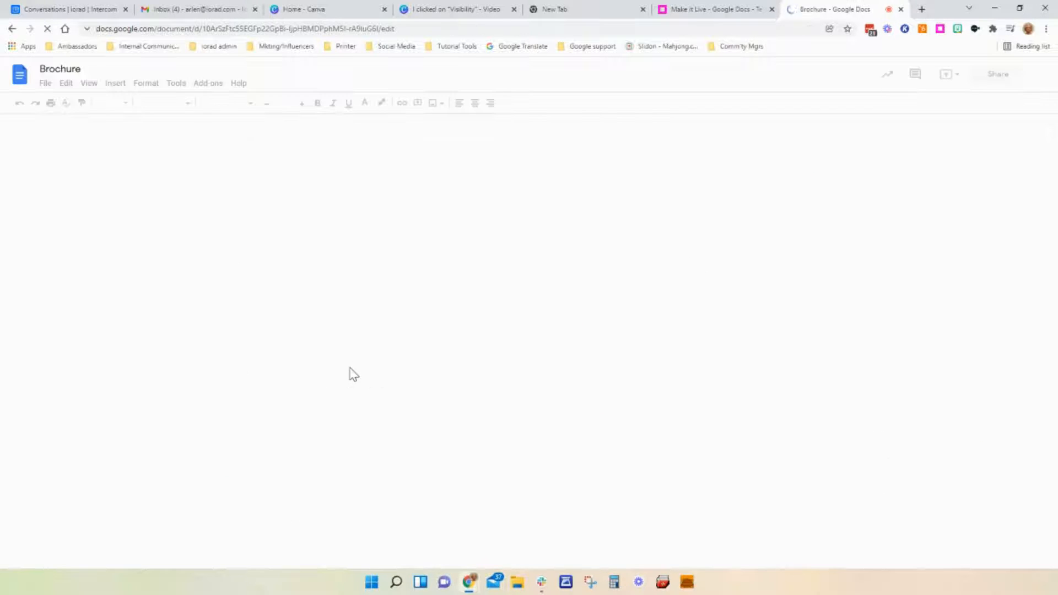
pyautogui.scroll(-1, 353, 373)
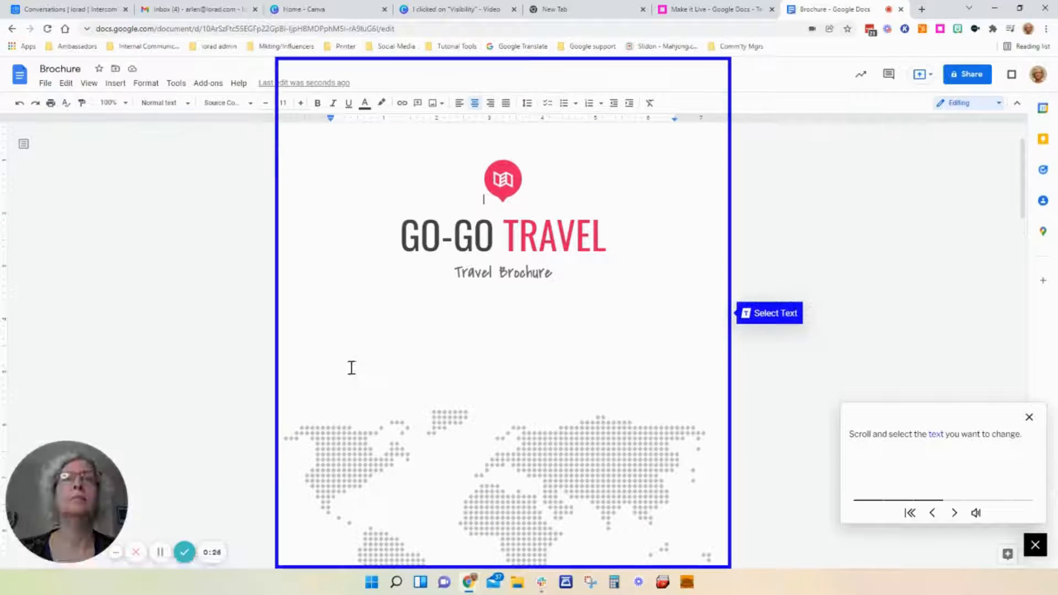
# Select the "Travel Brochure" subtitle, advance the live tutorial, and change the text color to red
pyautogui.moveTo(454, 273); pyautogui.dragTo(553, 272)
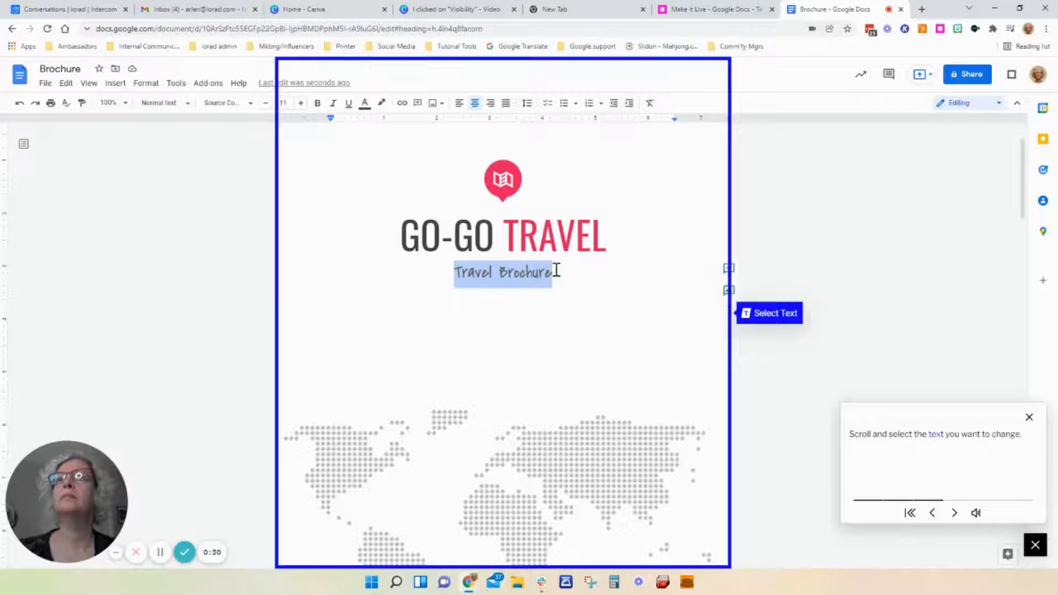
pyautogui.click(957, 514)
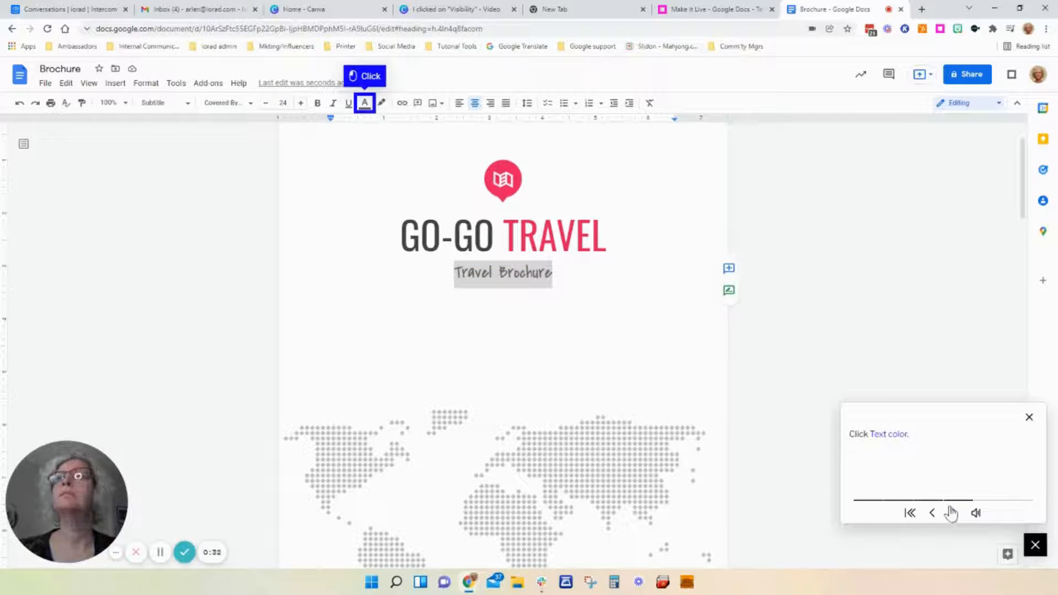
pyautogui.click(364, 104)
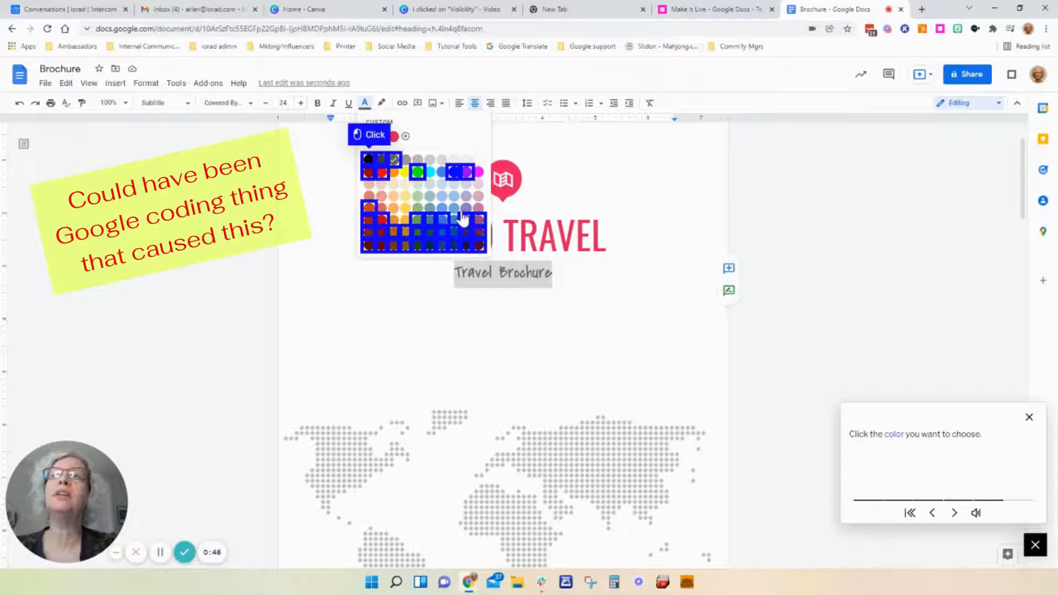
pyautogui.click(383, 222)
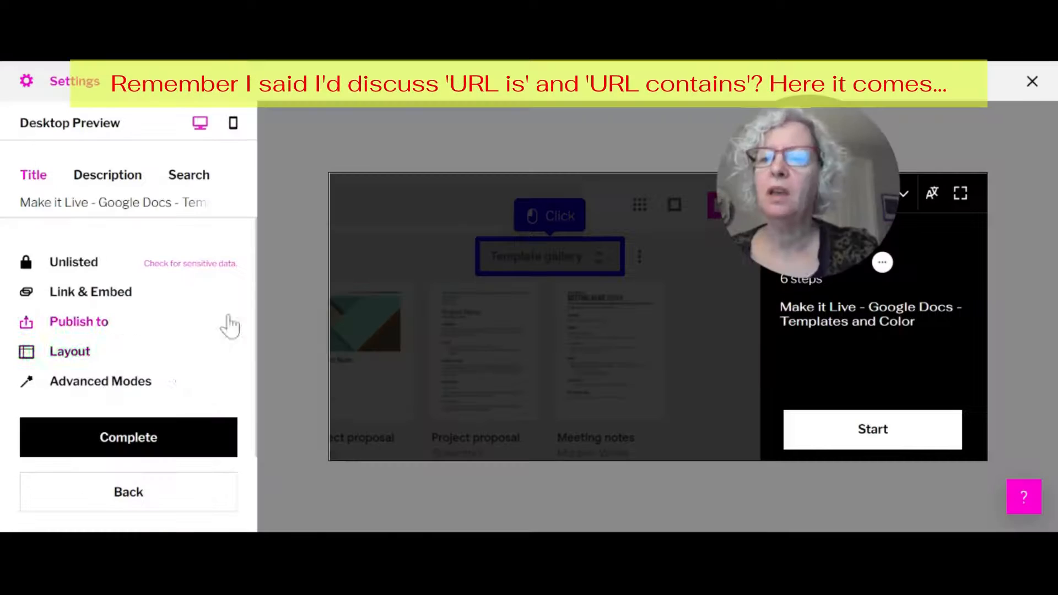
# Open the tutorial's advanced mode settings and review the Available On domain choices and the URL rule options
pyautogui.click(364, 307)
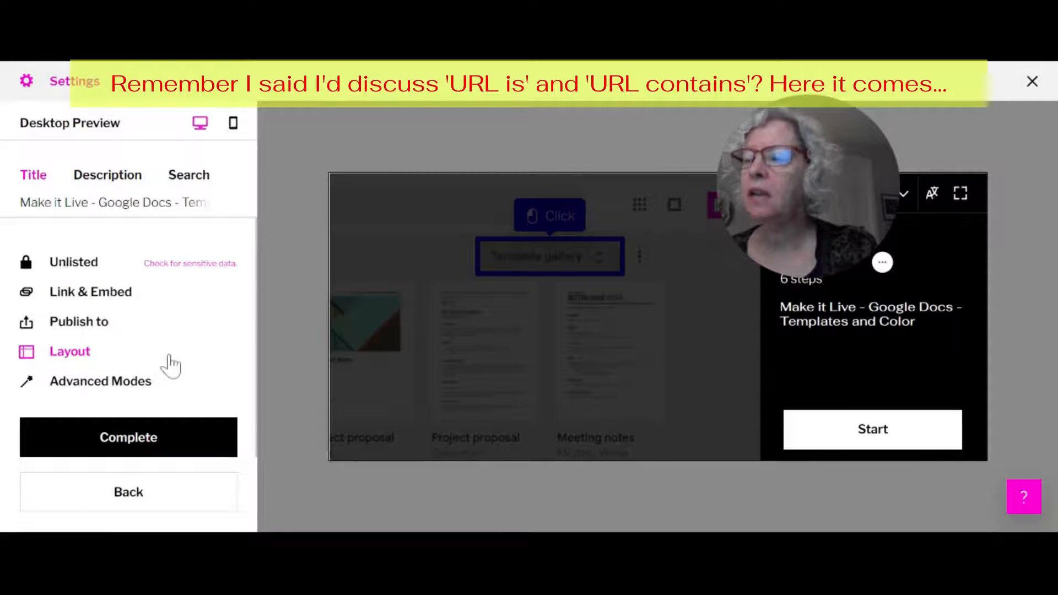
pyautogui.click(125, 382)
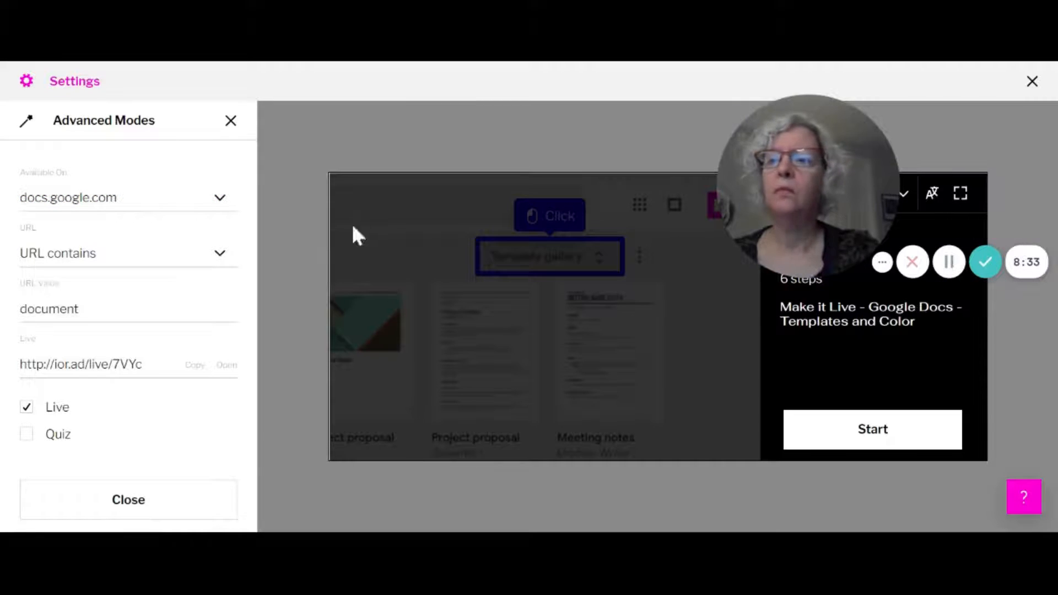
pyautogui.click(215, 199)
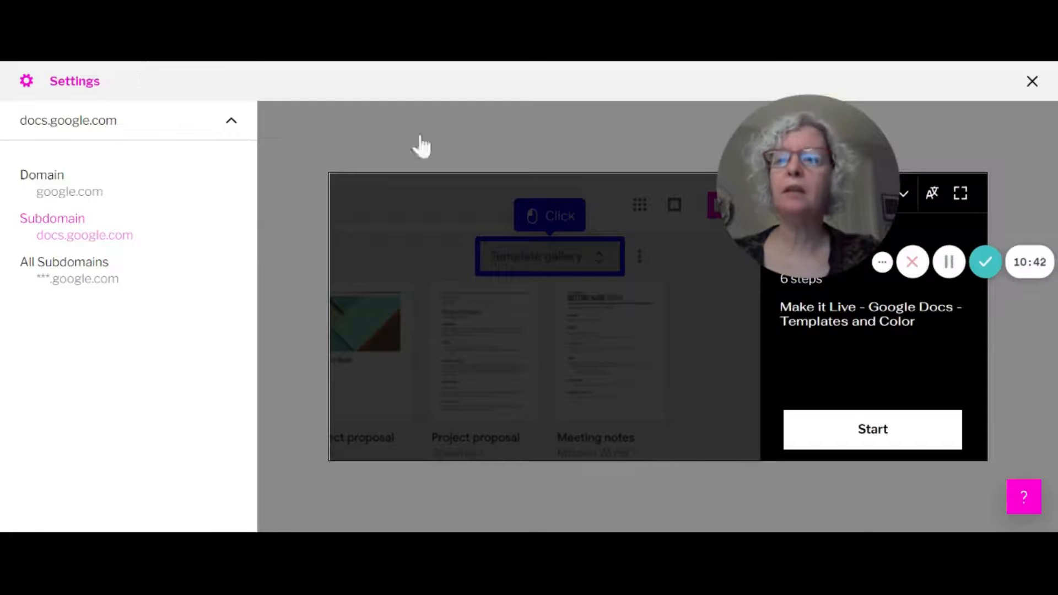
pyautogui.click(231, 121)
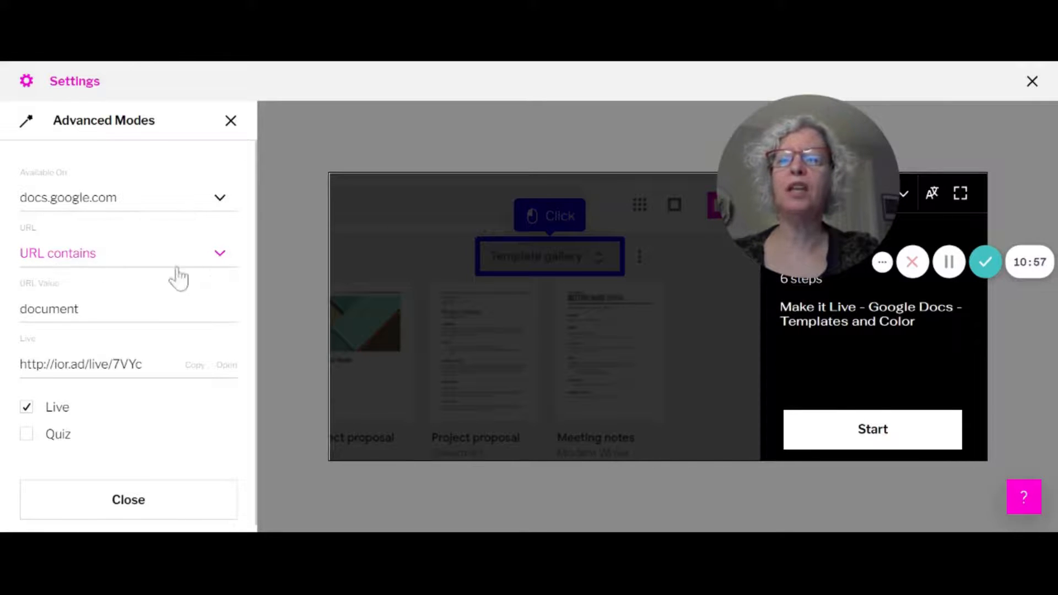
pyautogui.click(223, 264)
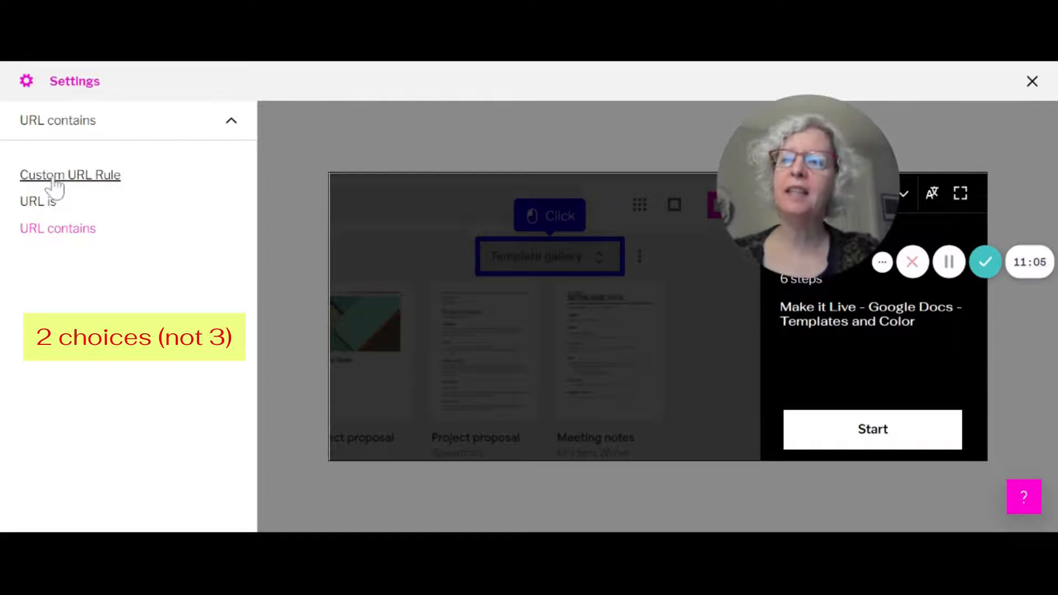
pyautogui.click(83, 176)
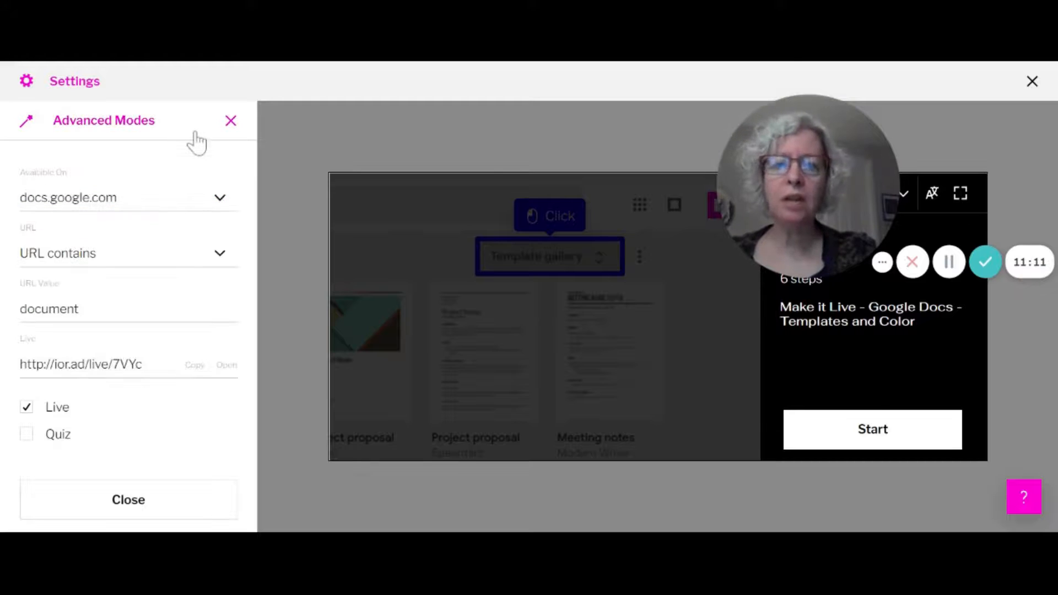
# Set the URL rule to "URL is" and enter mail.google.com as the URL value
pyautogui.click(225, 260)
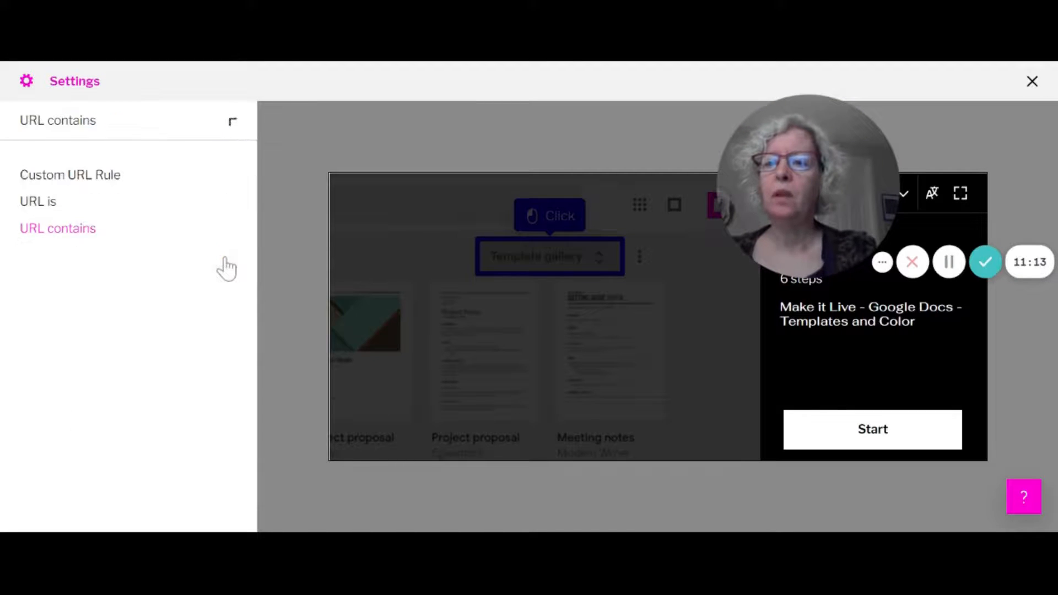
pyautogui.click(39, 204)
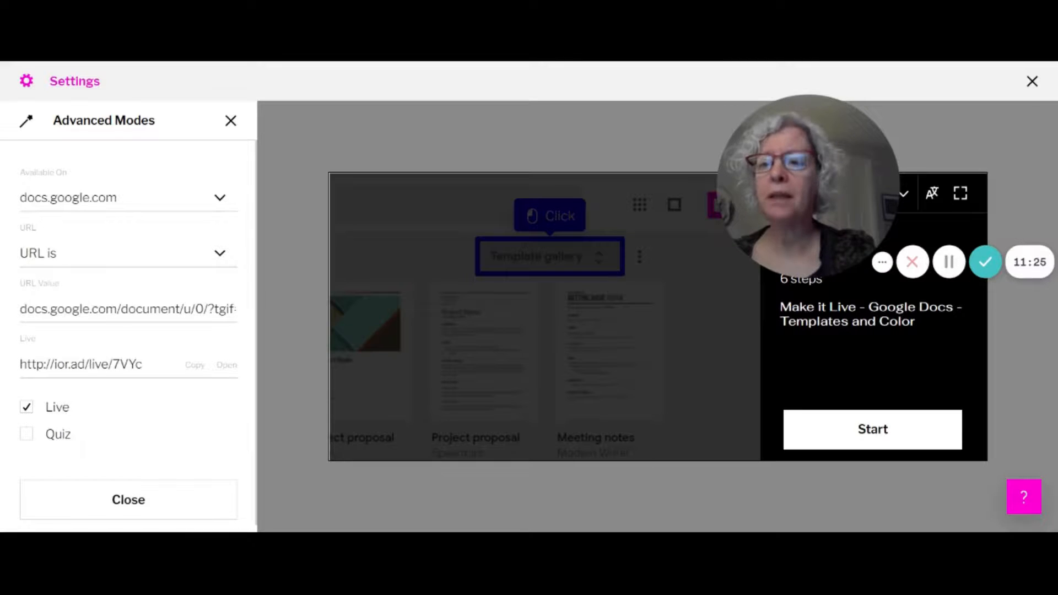
pyautogui.click(128, 309)
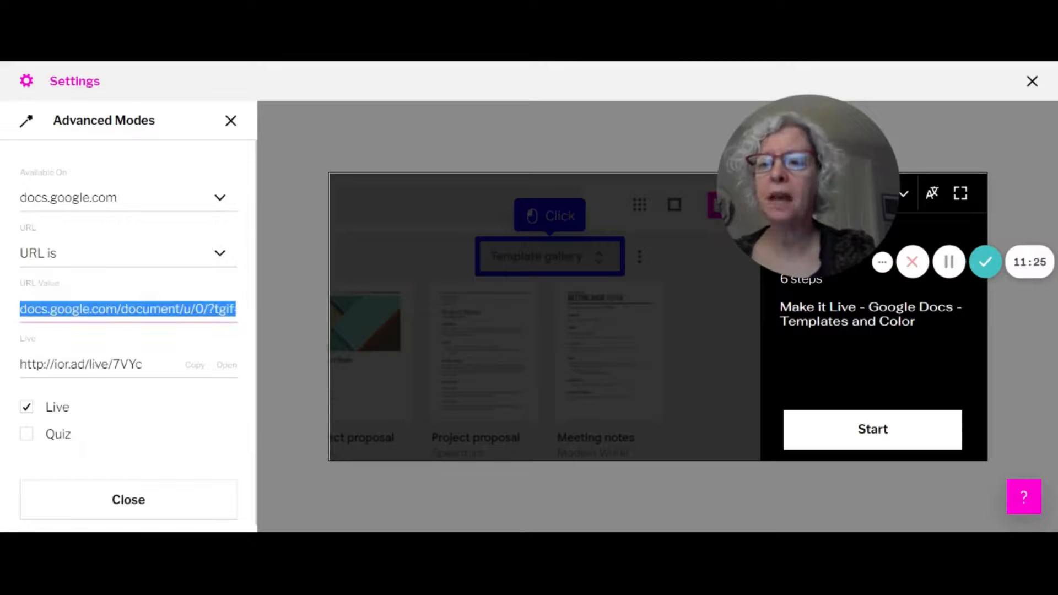
pyautogui.press('BackSpace')
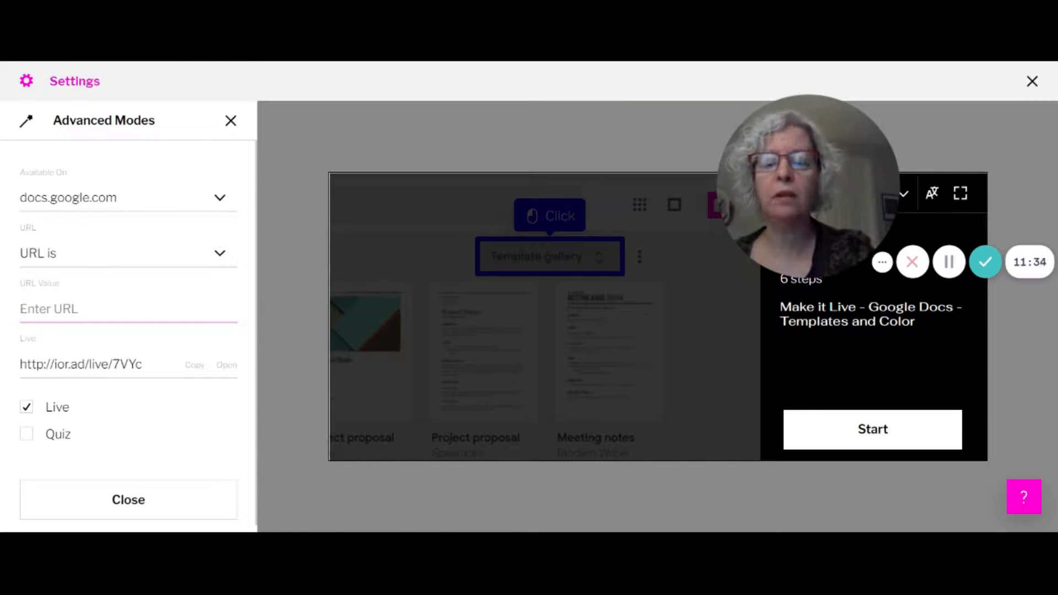
pyautogui.write('mail.')
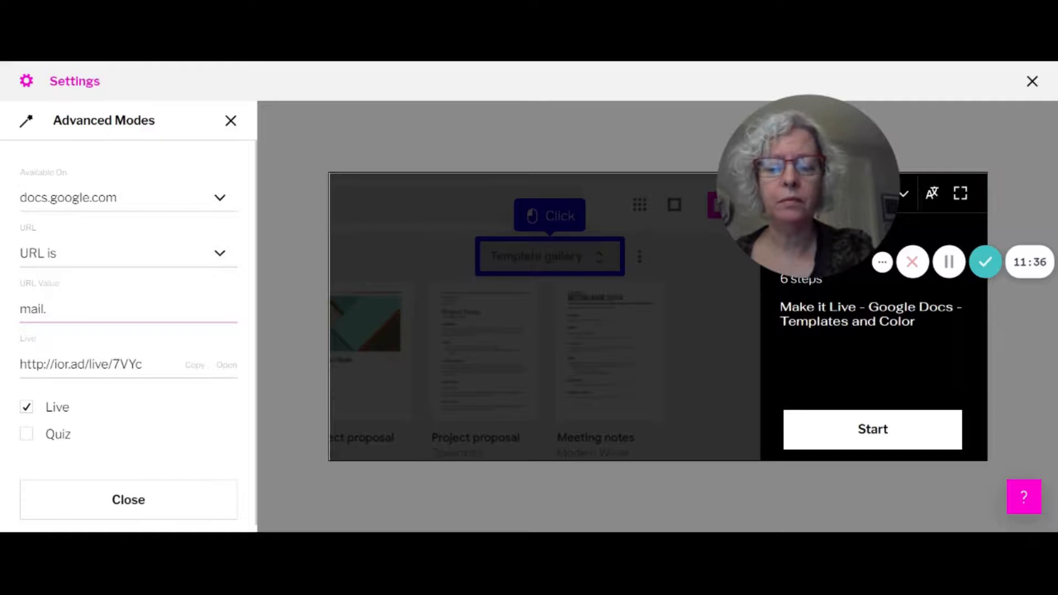
pyautogui.write('google.com')
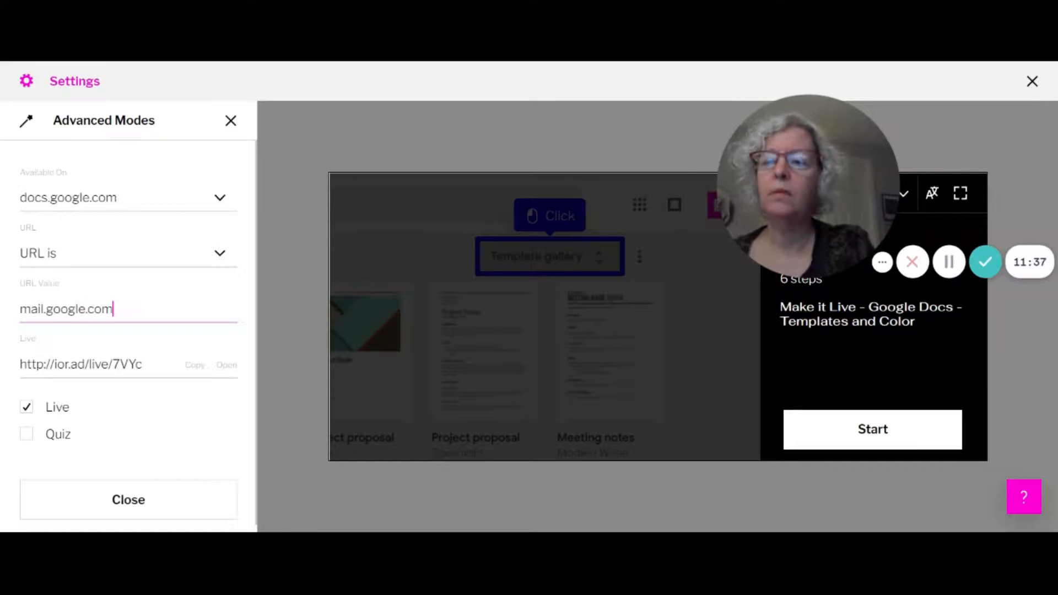
pyautogui.click(223, 331)
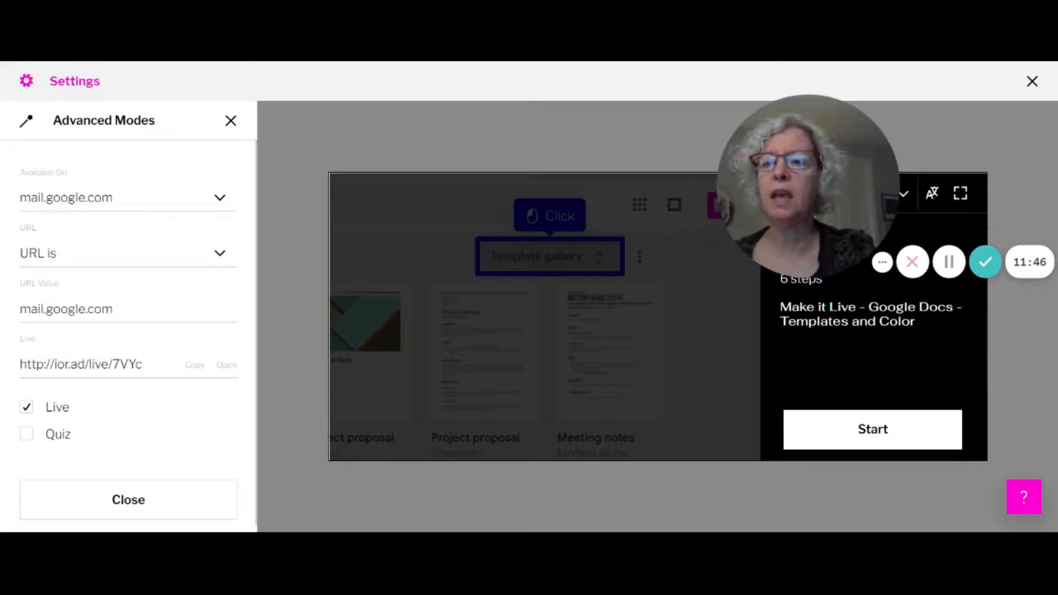
# Replace the URL value with the tutorial's original docs.google.com/document address
pyautogui.moveTo(121, 310); pyautogui.dragTo(7, 279)
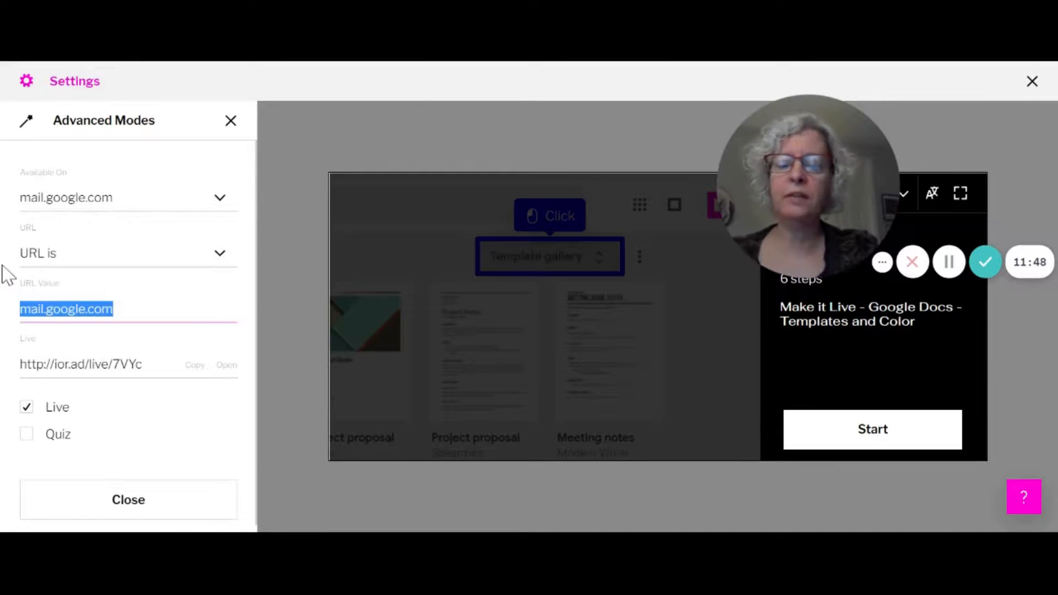
pyautogui.hotkey('ctrl', 'v')
pyautogui.click(160, 210)
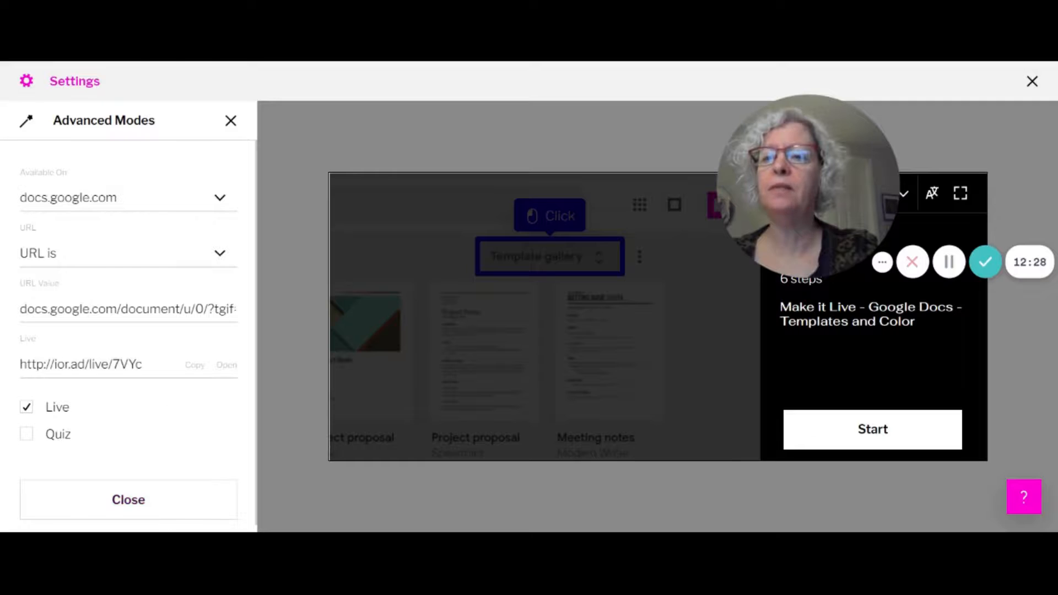
# Change the URL rule to "URL contains" and enter presentations as the keyword
pyautogui.click(222, 257)
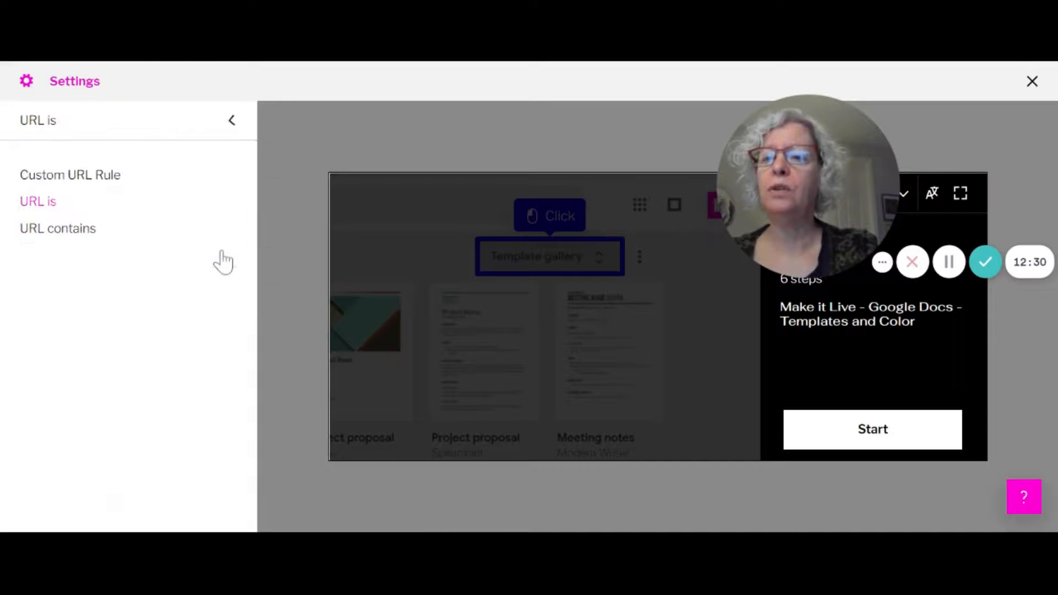
pyautogui.click(56, 228)
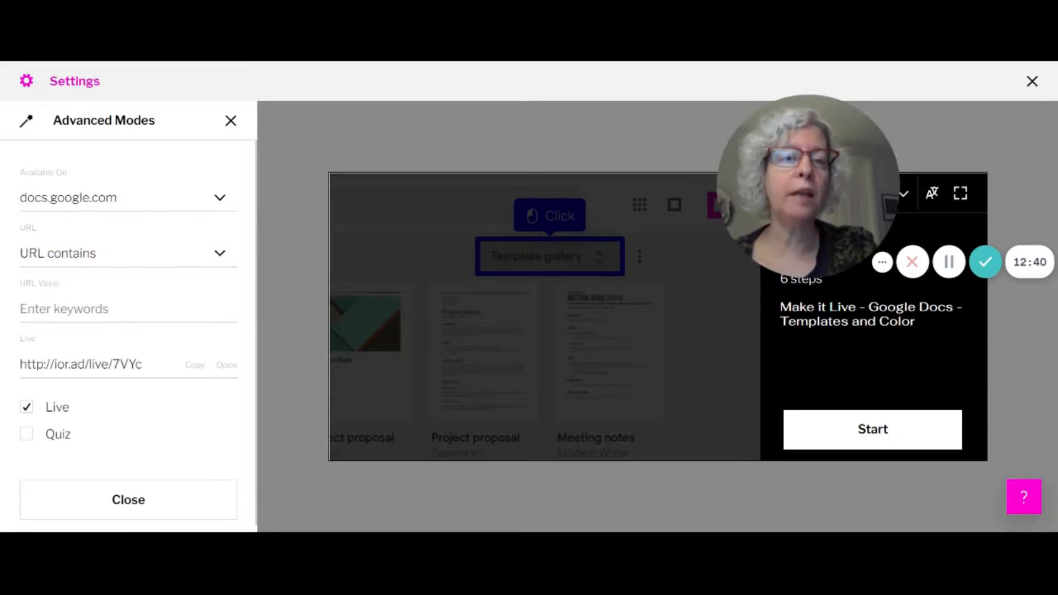
pyautogui.click(64, 310)
pyautogui.write('pr')
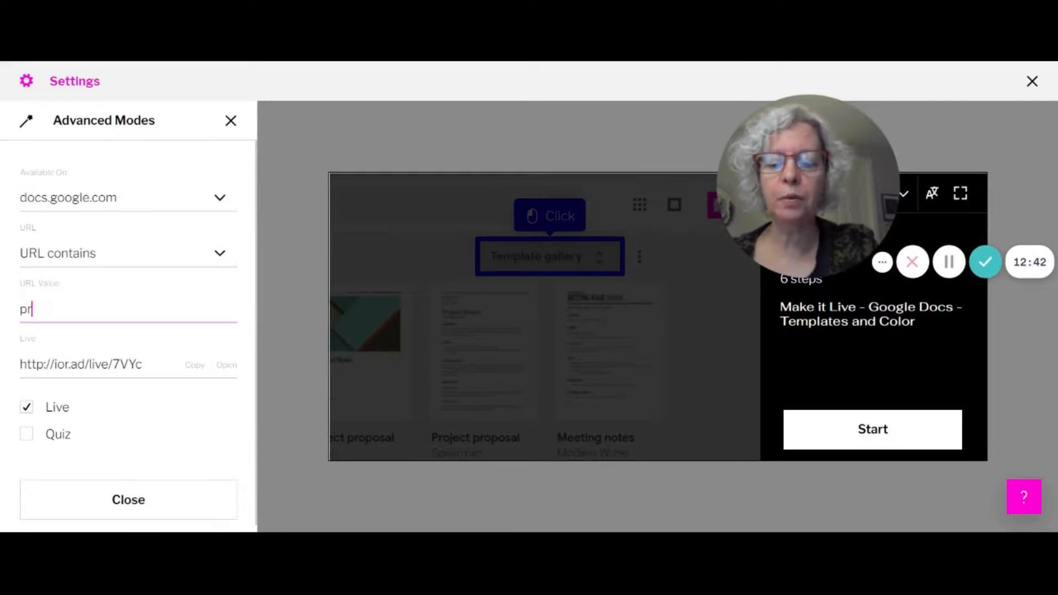
pyautogui.write('esentations')
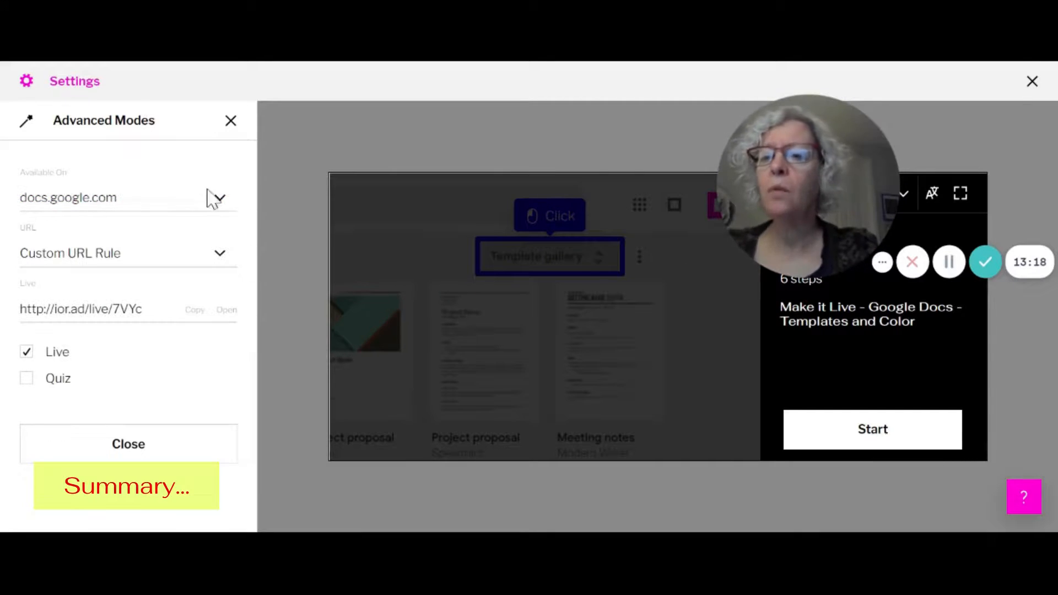
# Compare the "URL is" and "URL contains" rules, finish on "URL is", and select the word "document" in the URL value
pyautogui.click(220, 255)
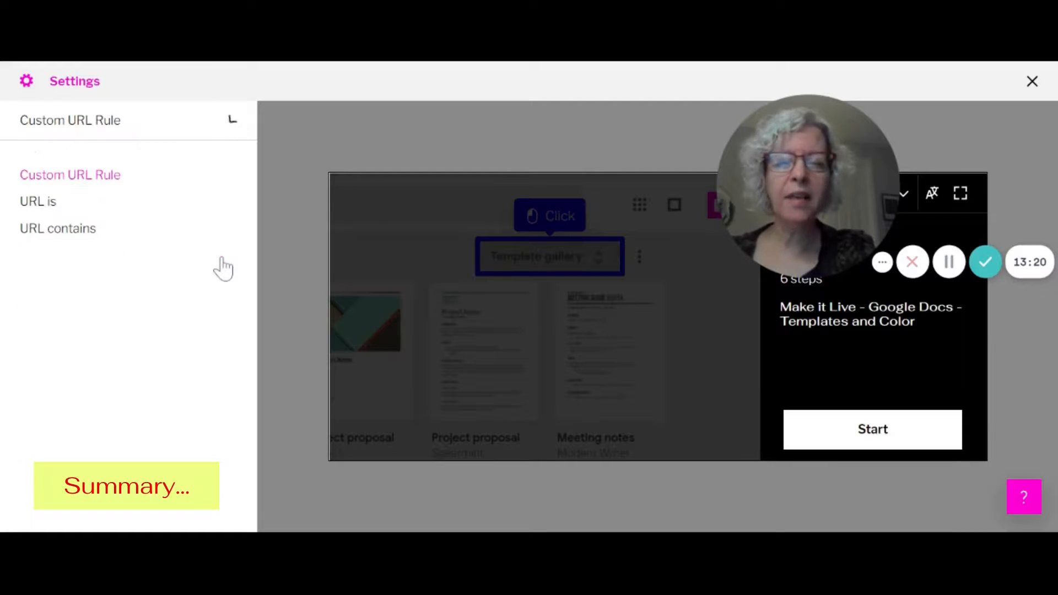
pyautogui.click(49, 203)
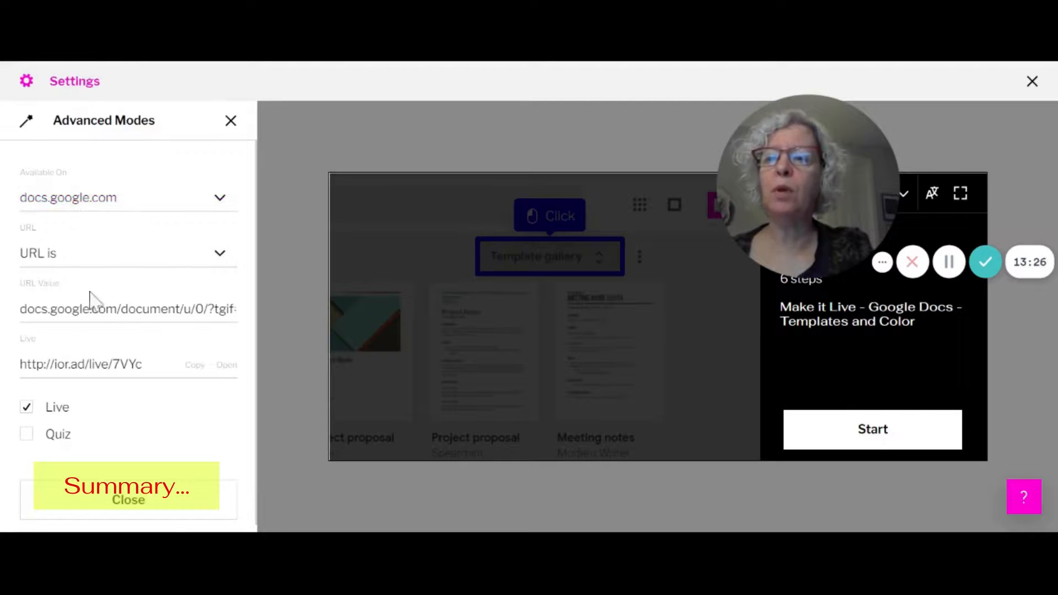
pyautogui.click(218, 255)
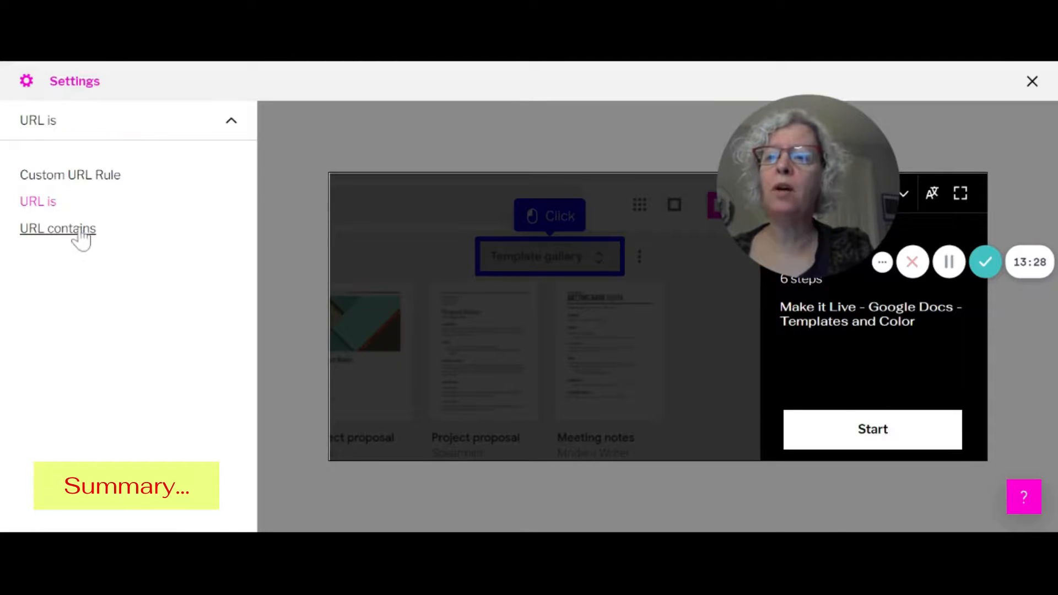
pyautogui.click(81, 232)
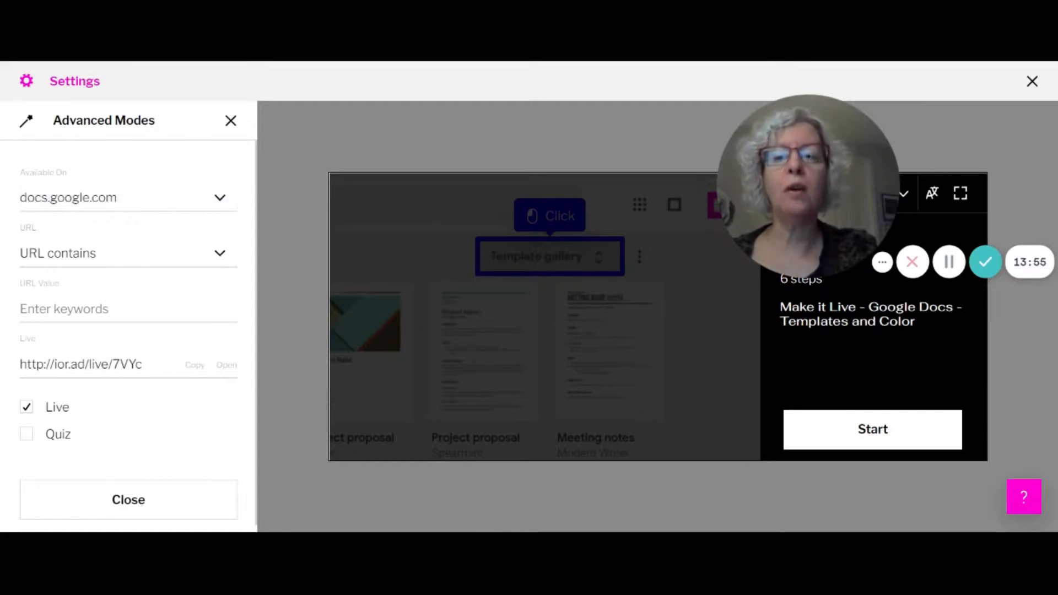
pyautogui.click(216, 254)
pyautogui.click(38, 210)
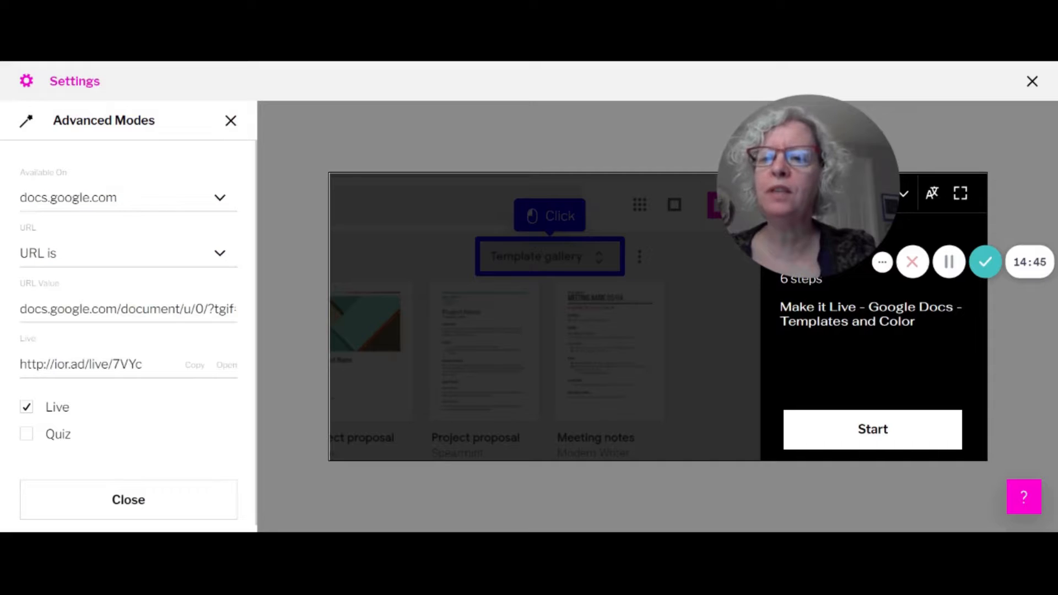
pyautogui.moveTo(121, 309); pyautogui.dragTo(180, 309)
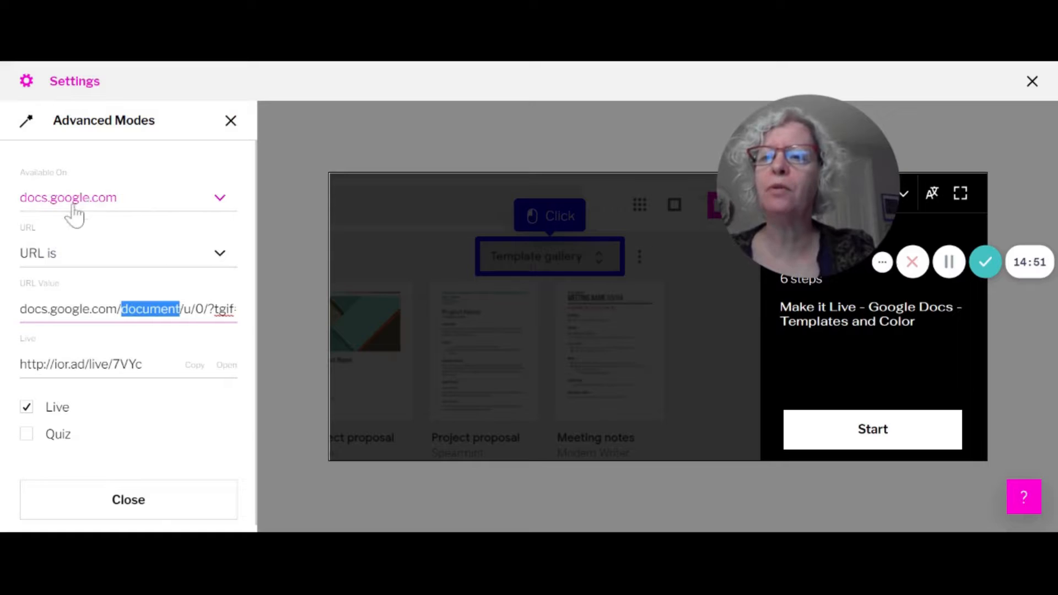
# Switch the rule from the exact address to "URL contains" with the URL value presentations
pyautogui.click(222, 259)
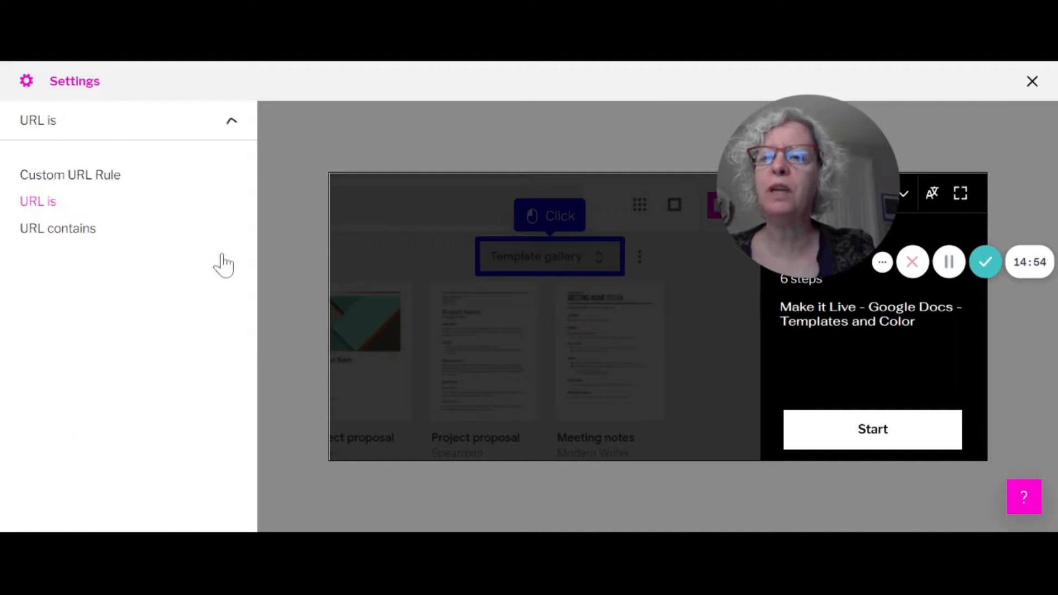
pyautogui.click(90, 240)
pyautogui.click(92, 309)
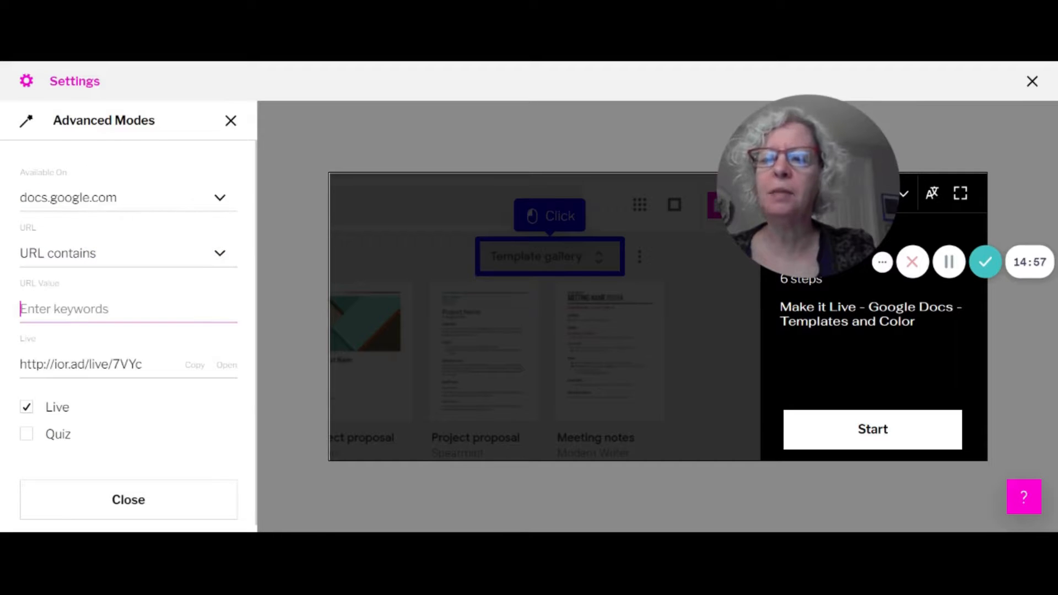
pyautogui.write('pr')
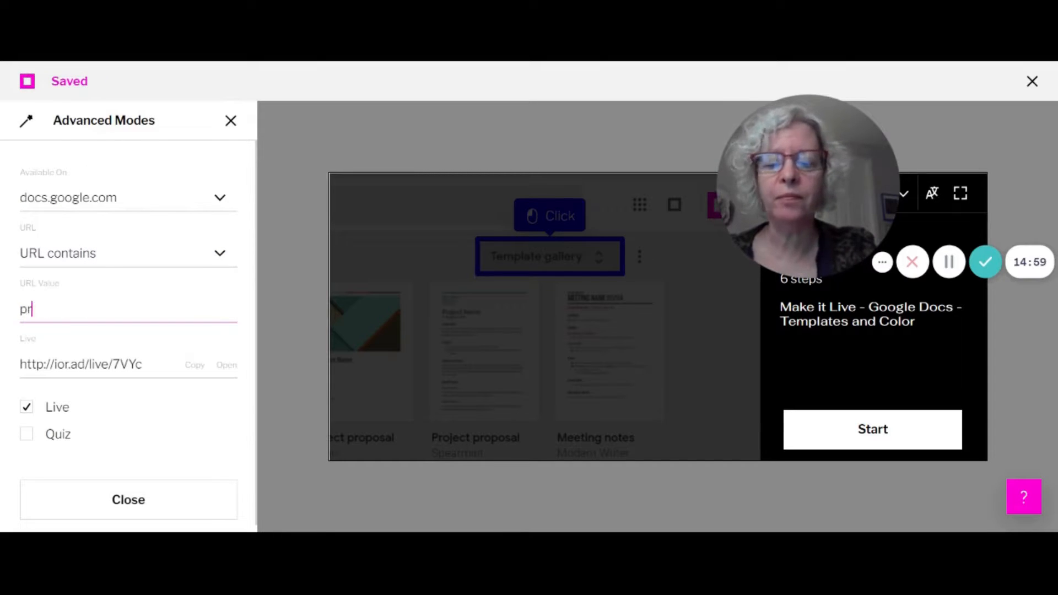
pyautogui.write('esentations')
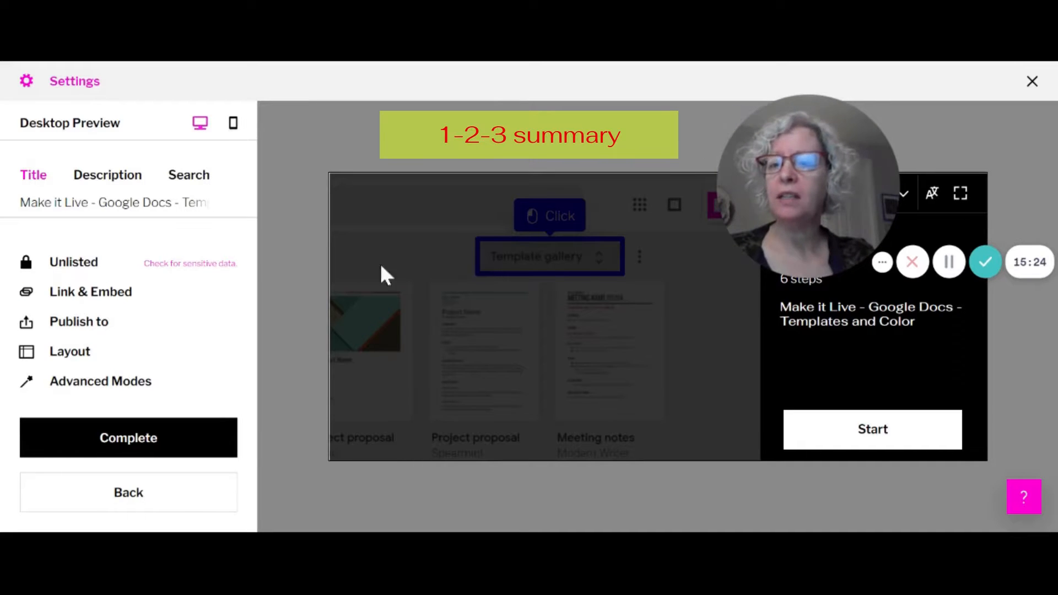
# Check the Live option in the advanced mode settings and the visibility of the player modes in the layout settings
pyautogui.click(61, 384)
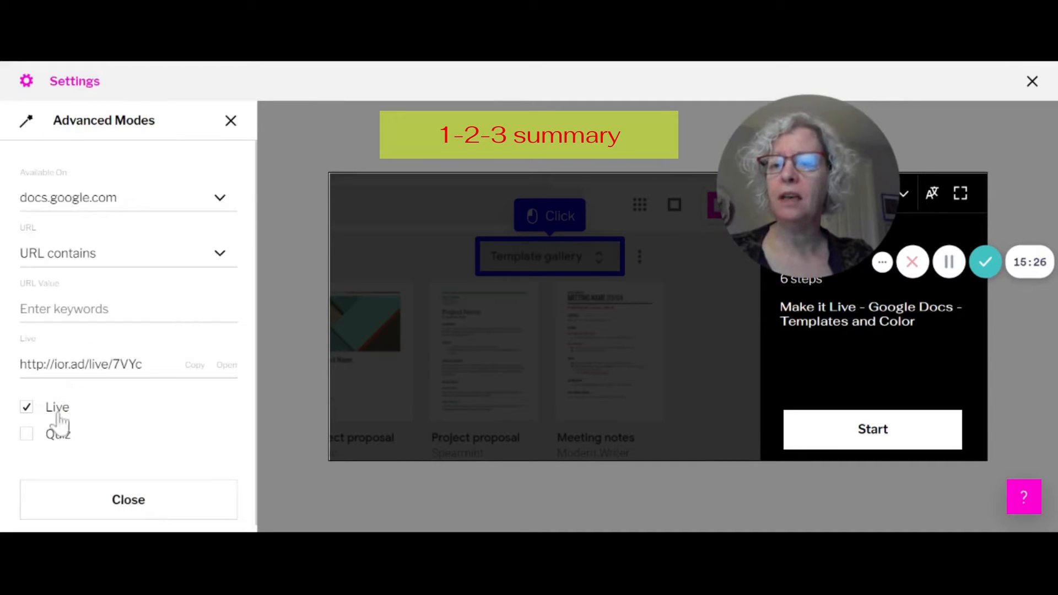
pyautogui.click(130, 502)
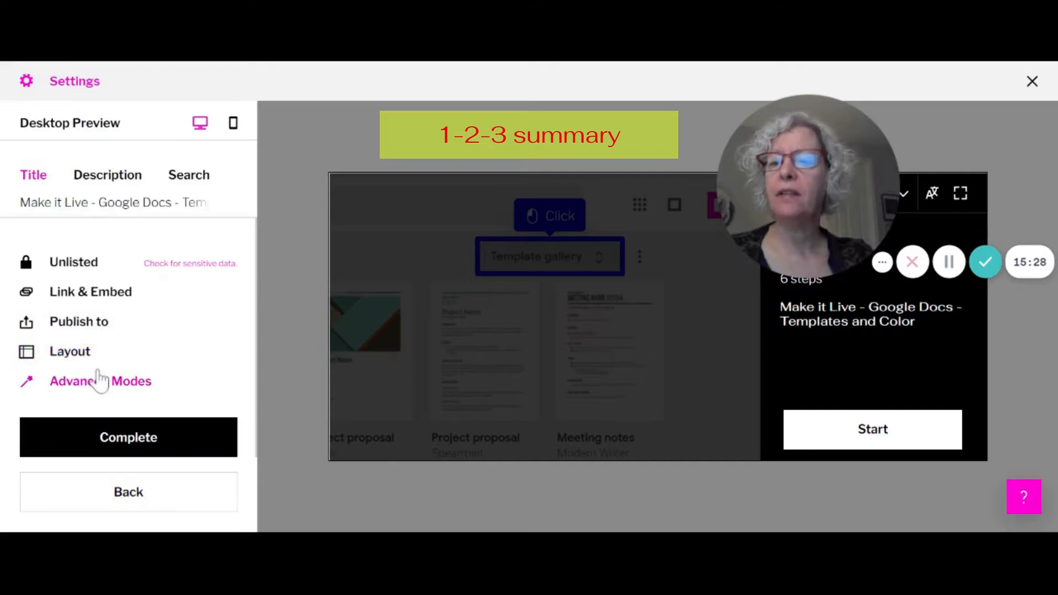
pyautogui.click(76, 353)
pyautogui.scroll(3, 137, 236)
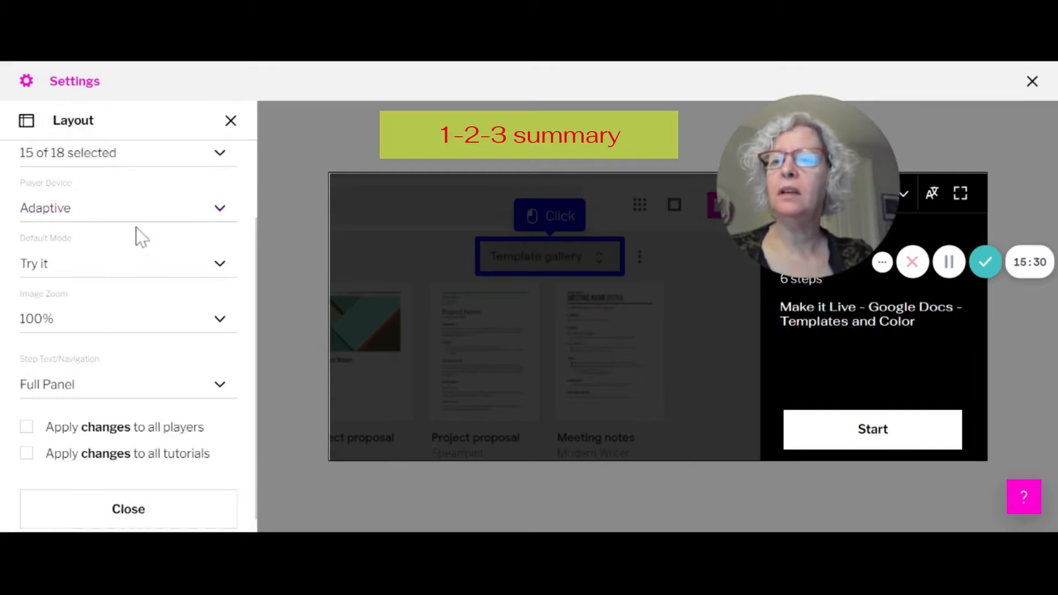
pyautogui.click(139, 263)
pyautogui.scroll(-3, 140, 265)
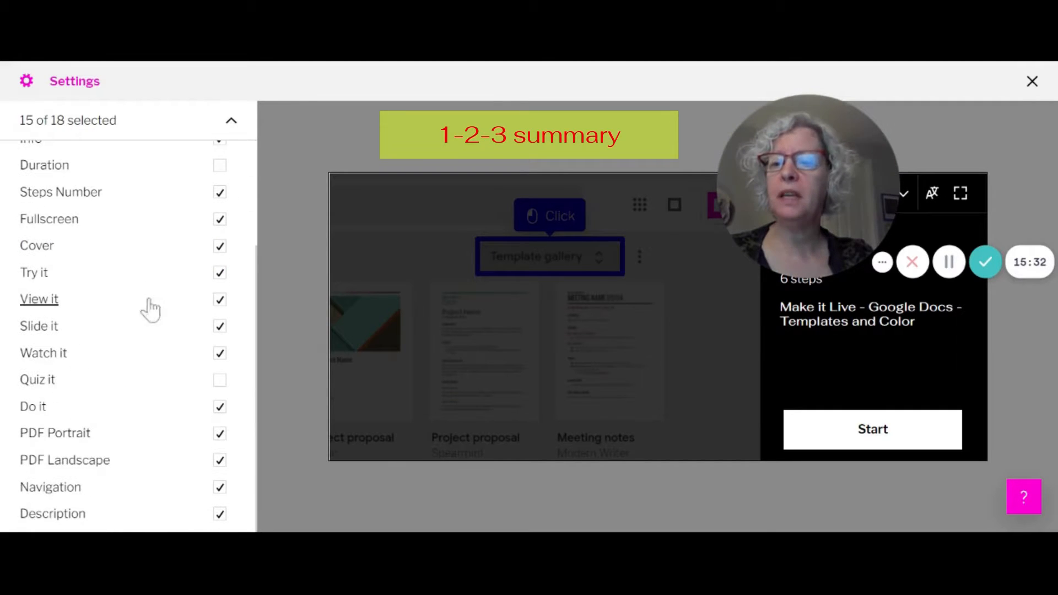
pyautogui.click(231, 122)
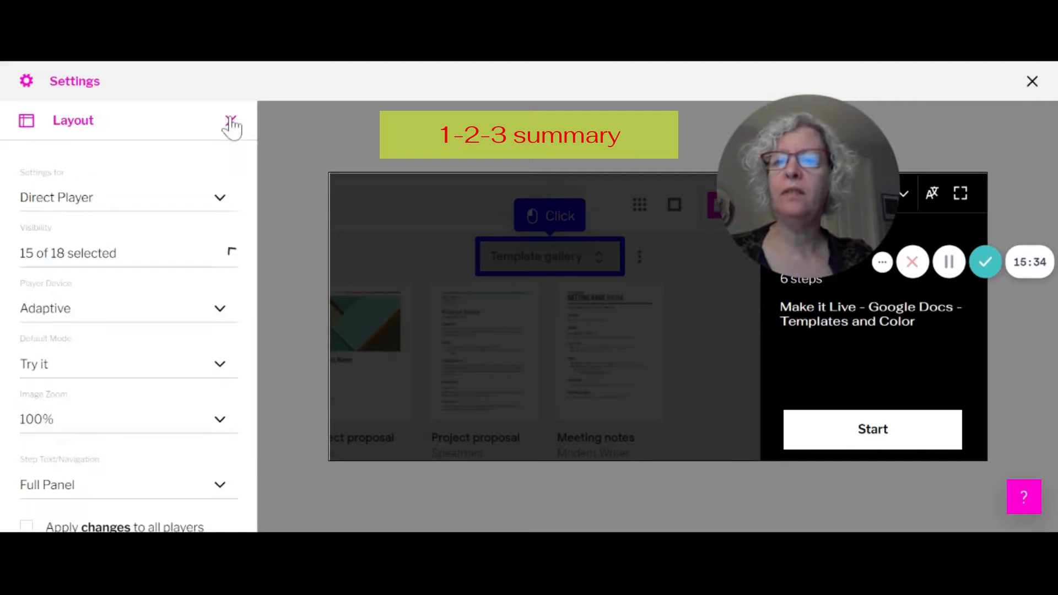
pyautogui.scroll(-3, 184, 366)
pyautogui.click(150, 511)
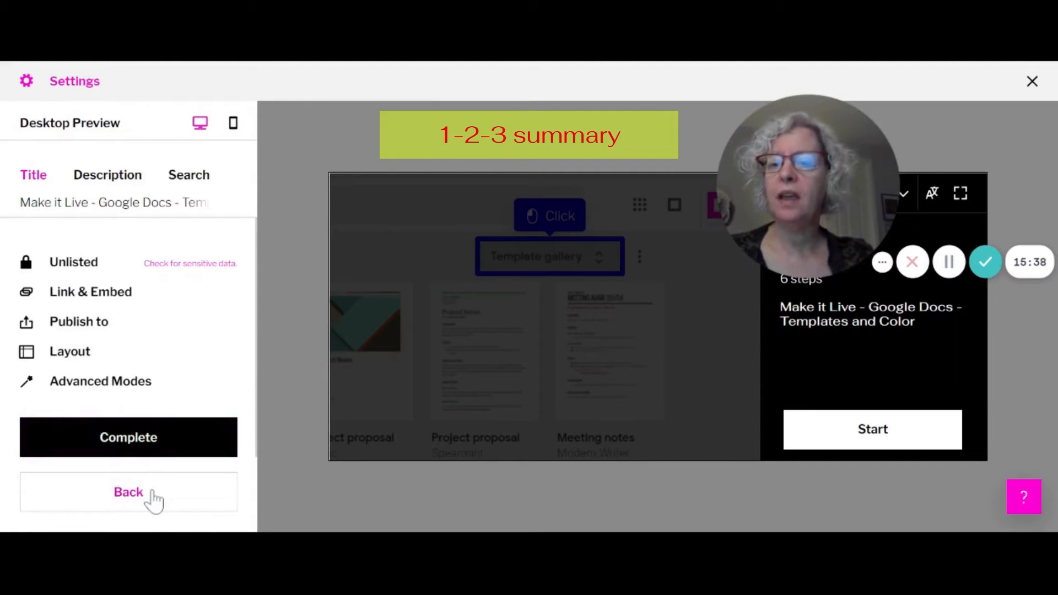
# Return to the tutorial editor and examine the highlight options of the second step, which covers choosing a template
pyautogui.click(153, 499)
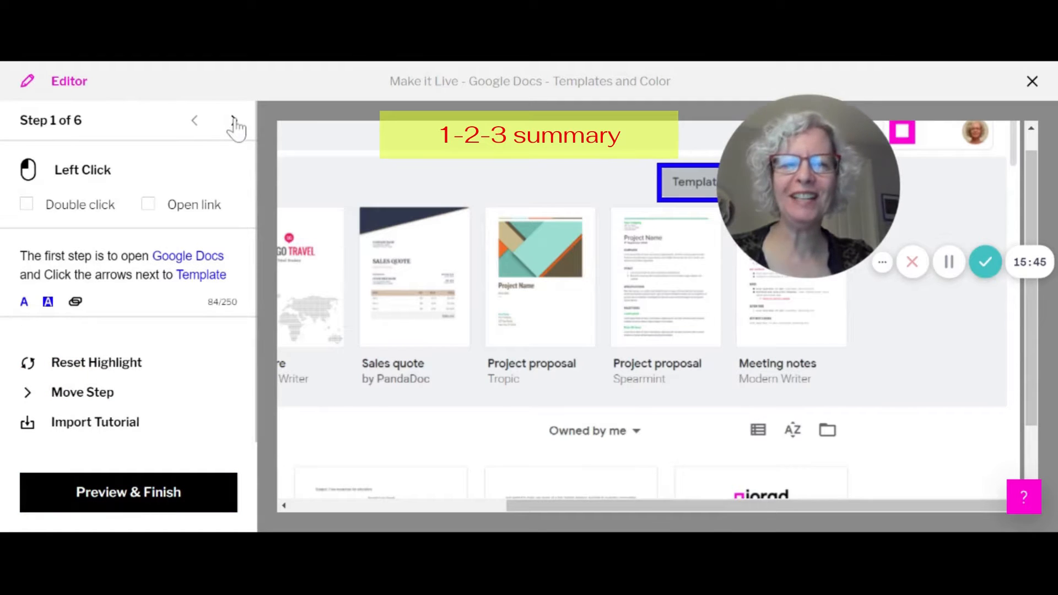
pyautogui.click(235, 121)
pyautogui.scroll(-2, 213, 288)
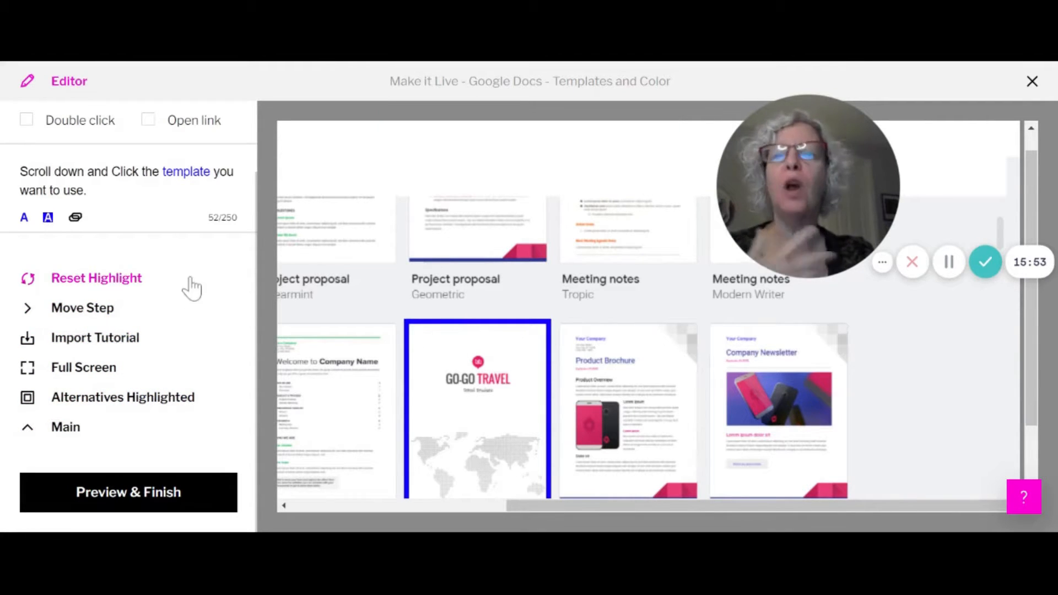
# In the advanced mode settings, set the URL rule to "URL contains" with the URL value spreadsheets
pyautogui.click(146, 495)
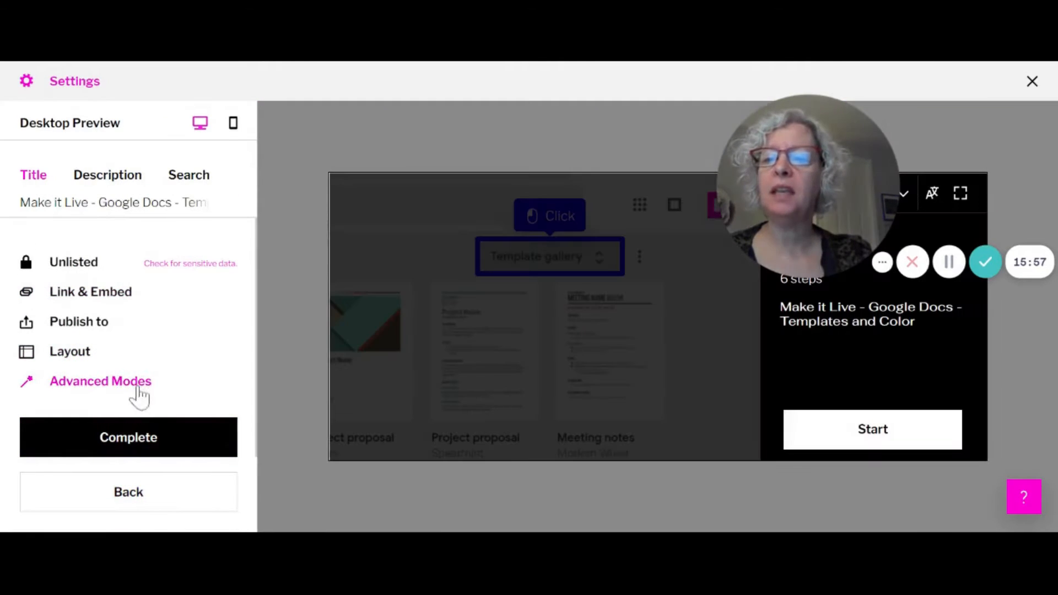
pyautogui.click(136, 386)
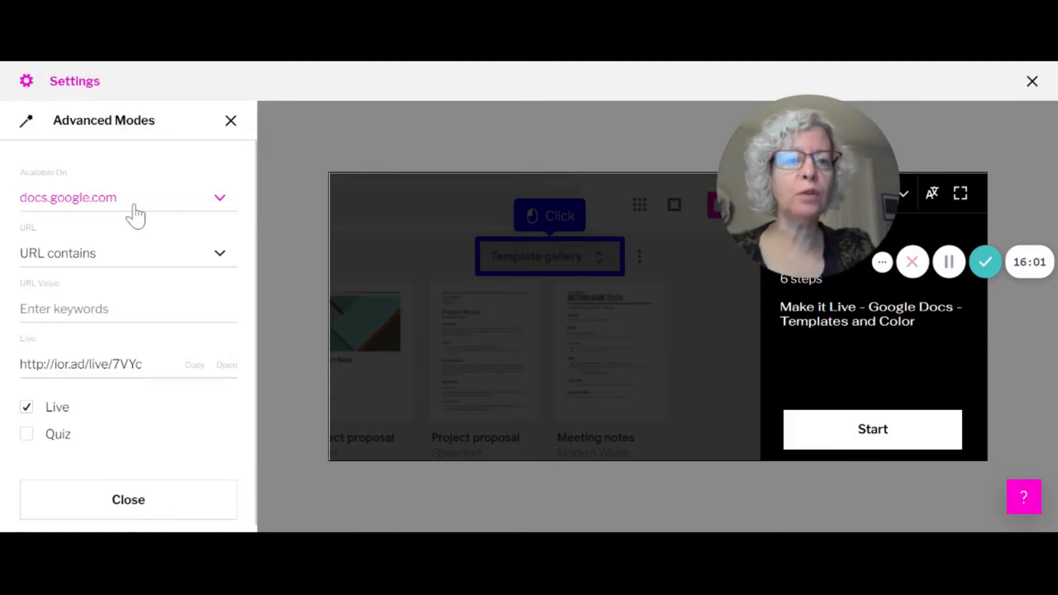
pyautogui.click(218, 257)
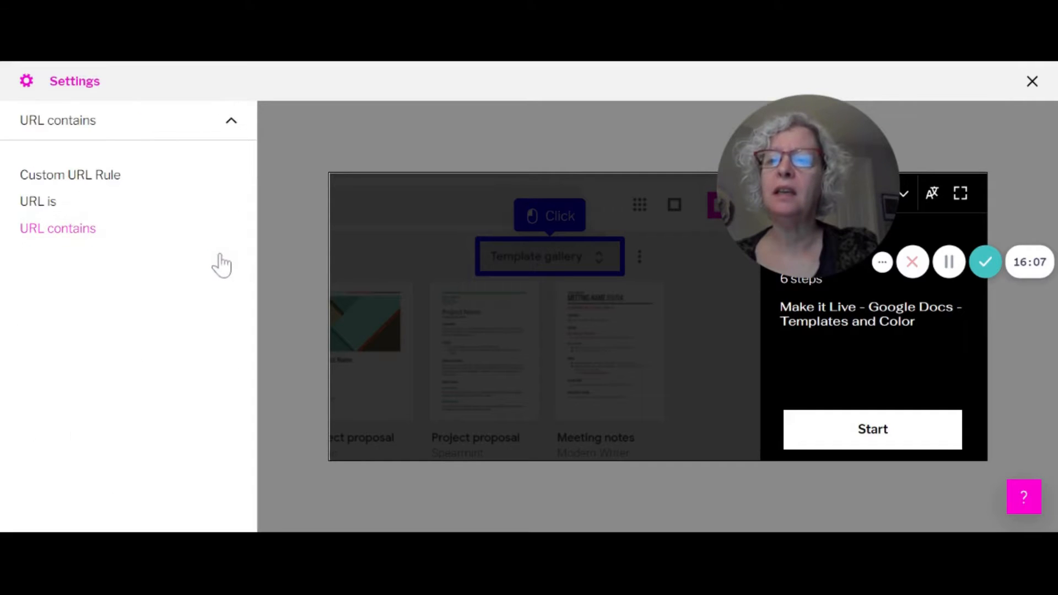
pyautogui.click(71, 231)
pyautogui.click(94, 308)
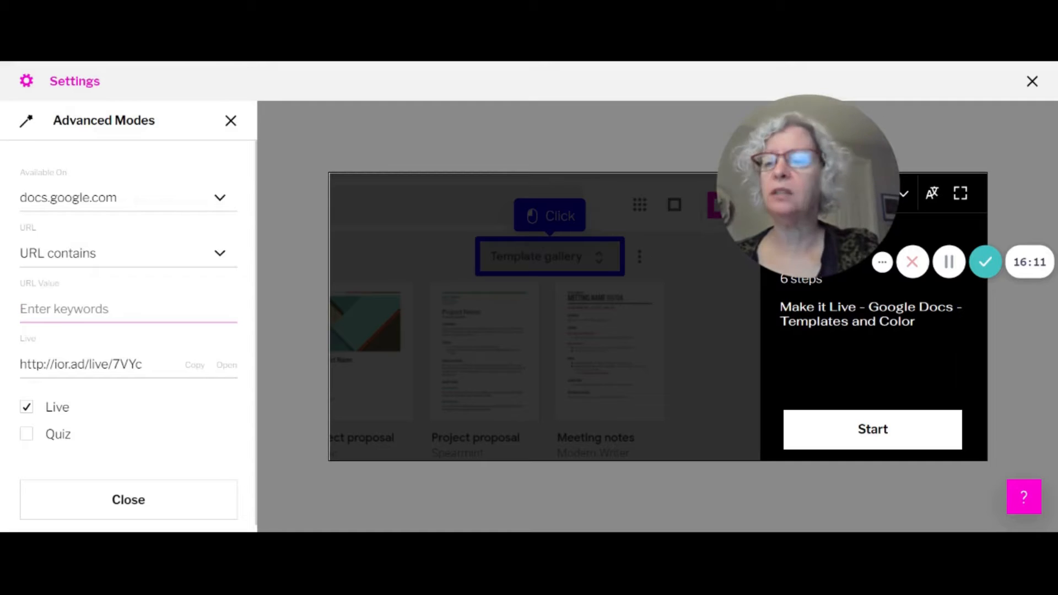
pyautogui.write('spreadsheets')
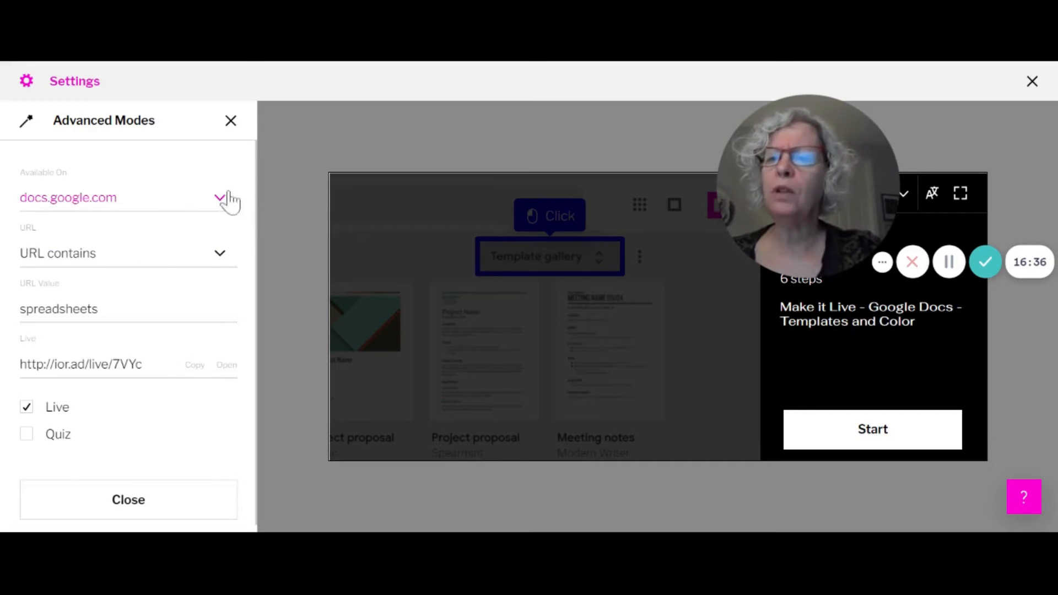
pyautogui.click(175, 500)
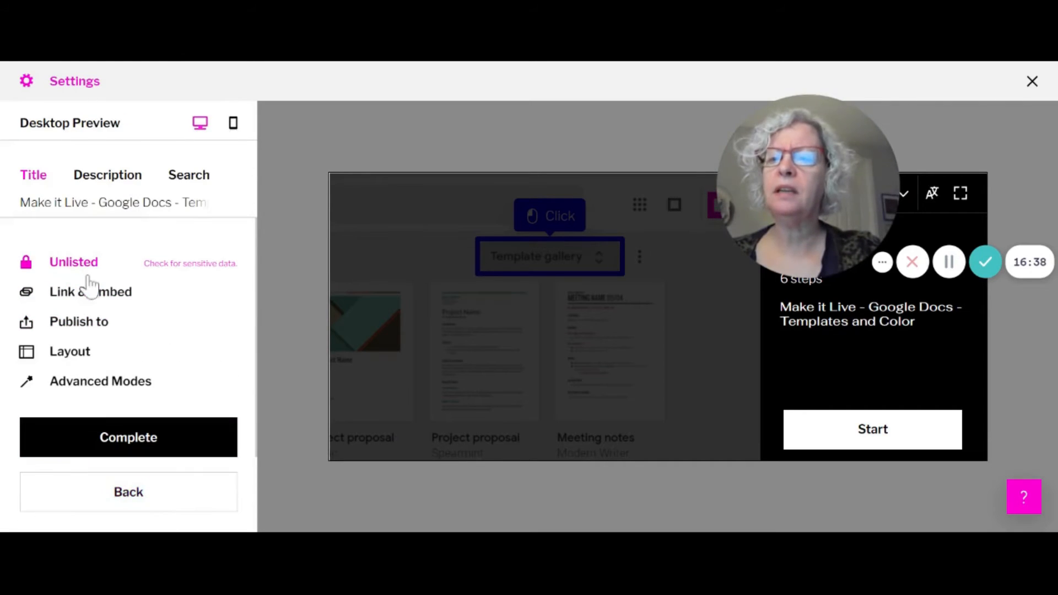
# Clear the keyword from the URL value in the advanced mode settings and close them
pyautogui.click(128, 381)
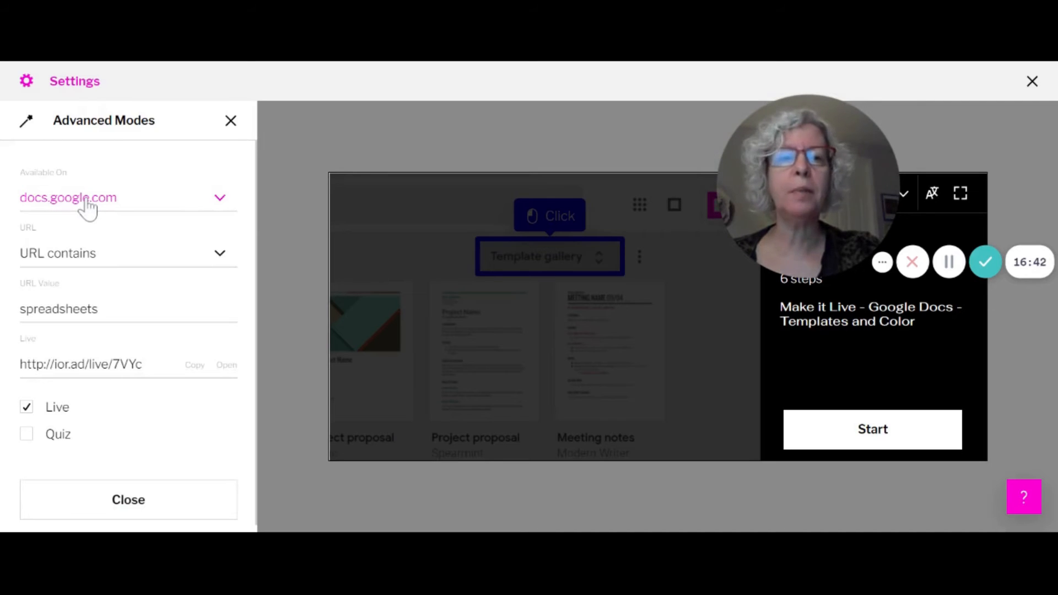
pyautogui.moveTo(98, 308); pyautogui.dragTo(6, 317)
pyautogui.press('BackSpace')
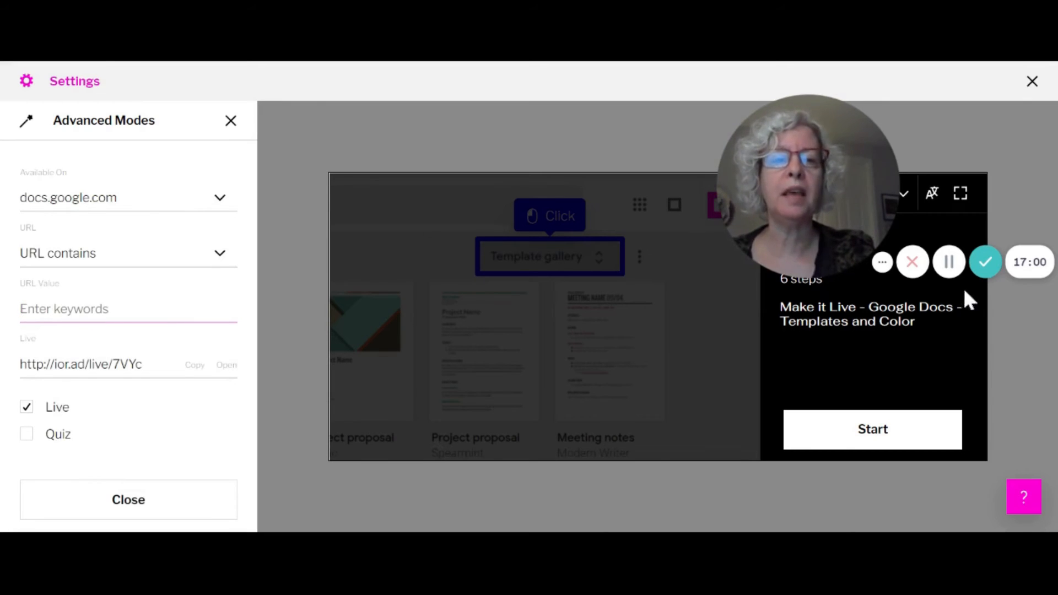
pyautogui.click(950, 263)
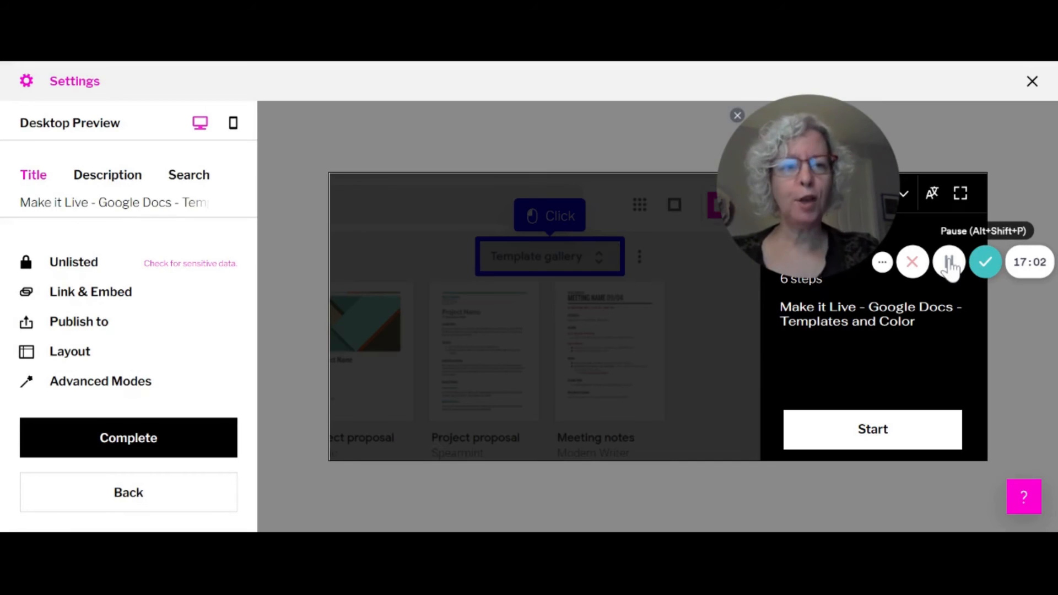